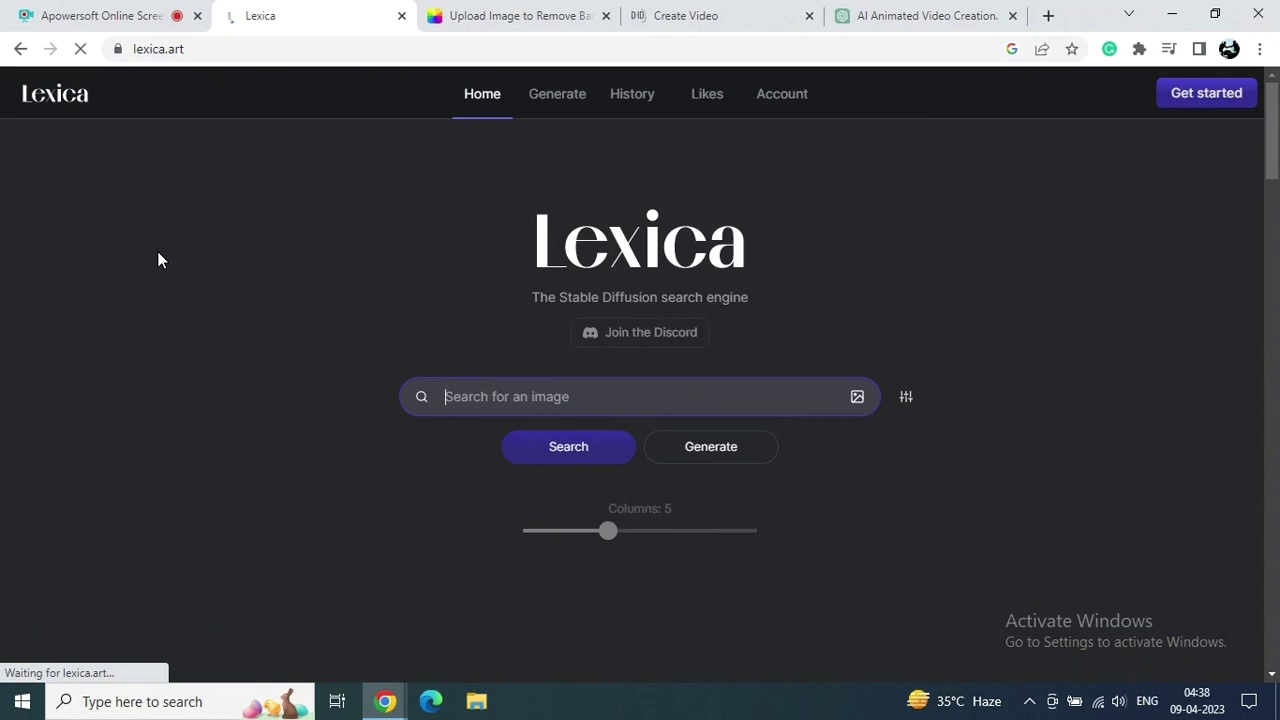
Step: Search Lexica for "cartoon character" images
text(car)
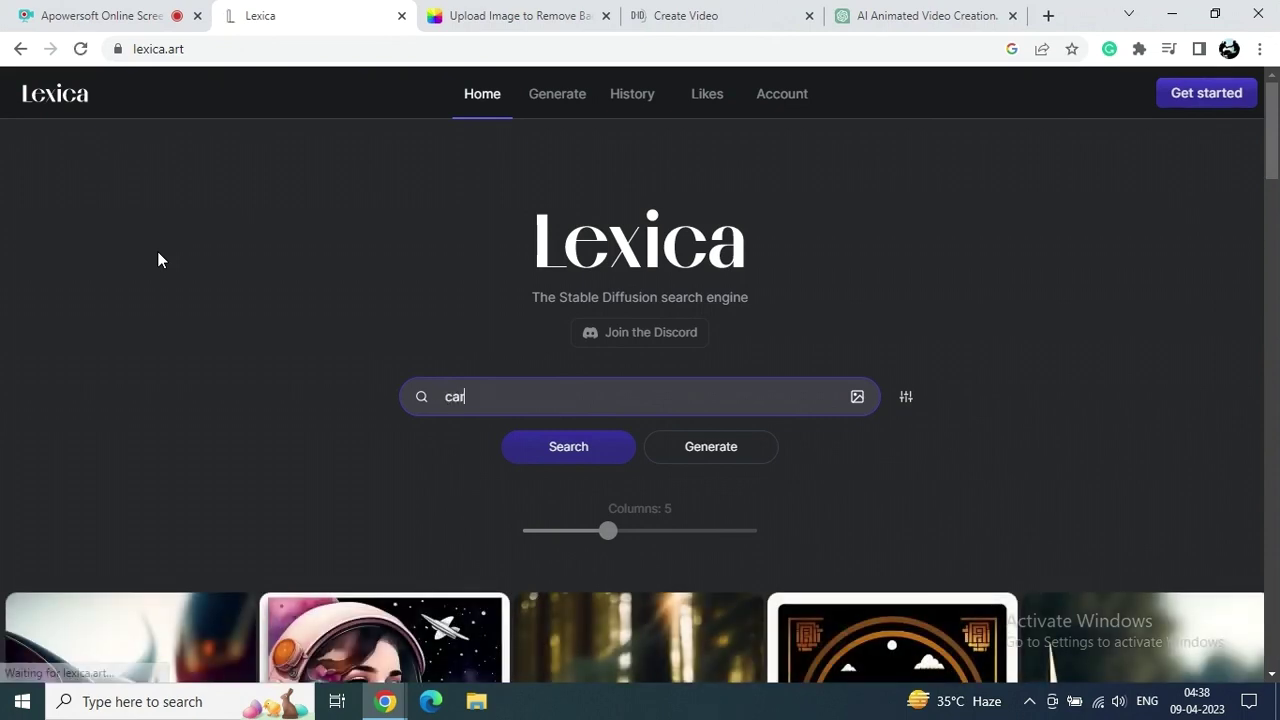
text(toon character)
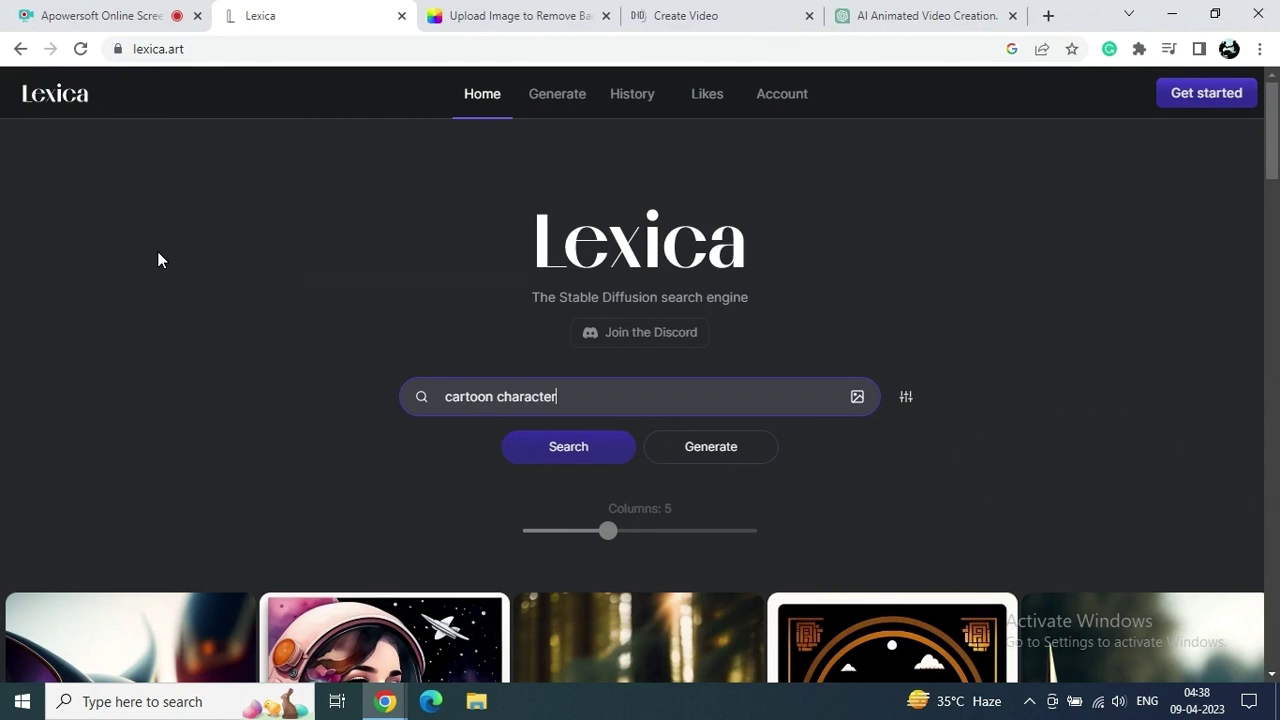
key(Return)
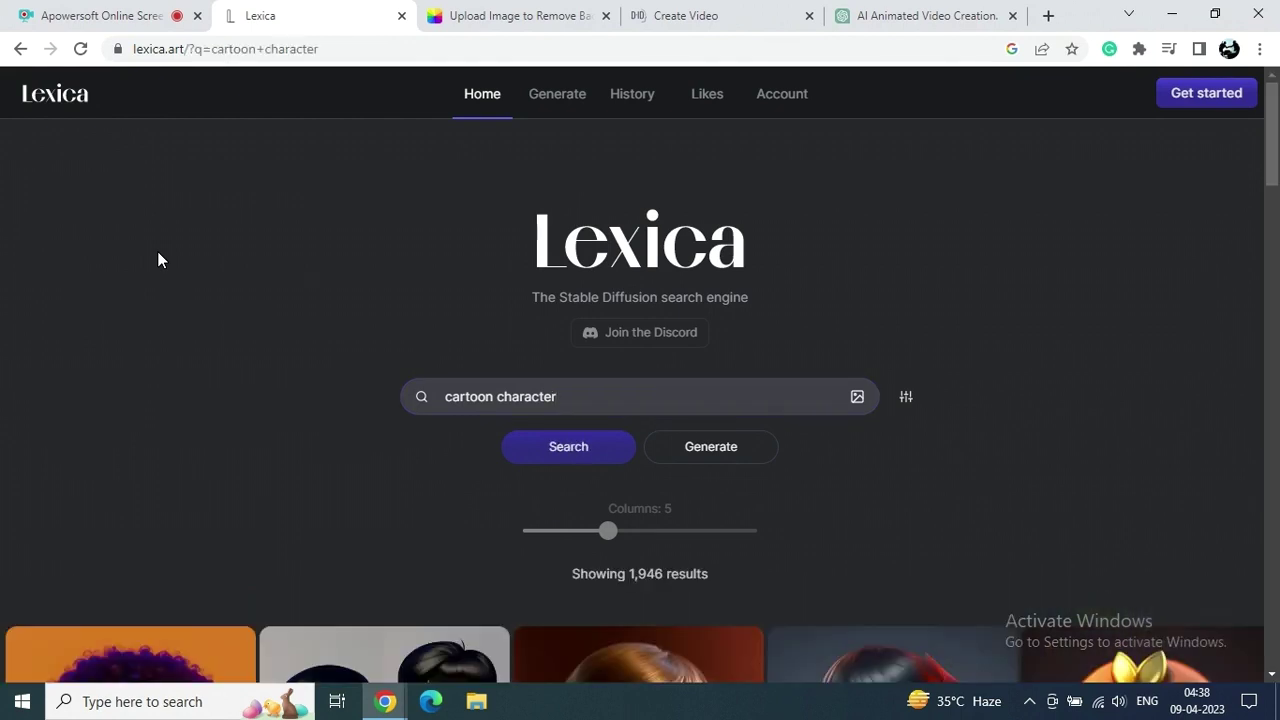
Step: Browse the cartoon character results for a suitable character to animate
scroll(1033, 362, down, 4)
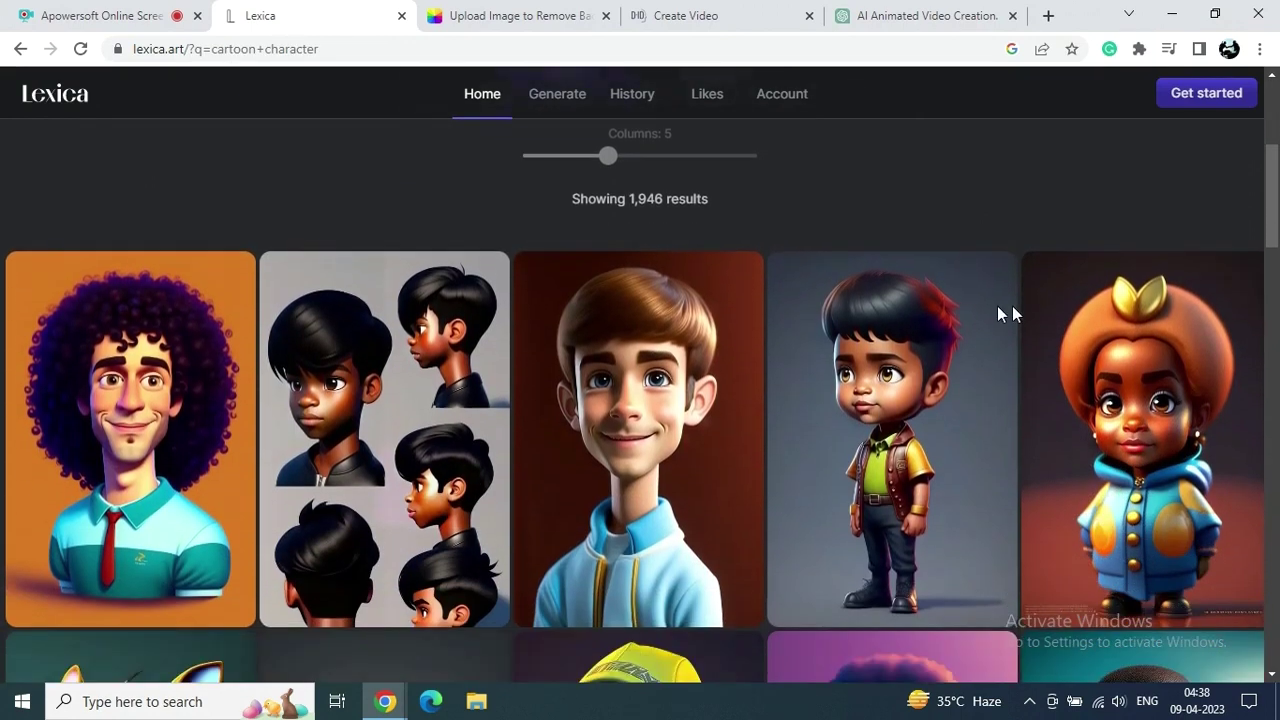
scroll(996, 316, up, 4)
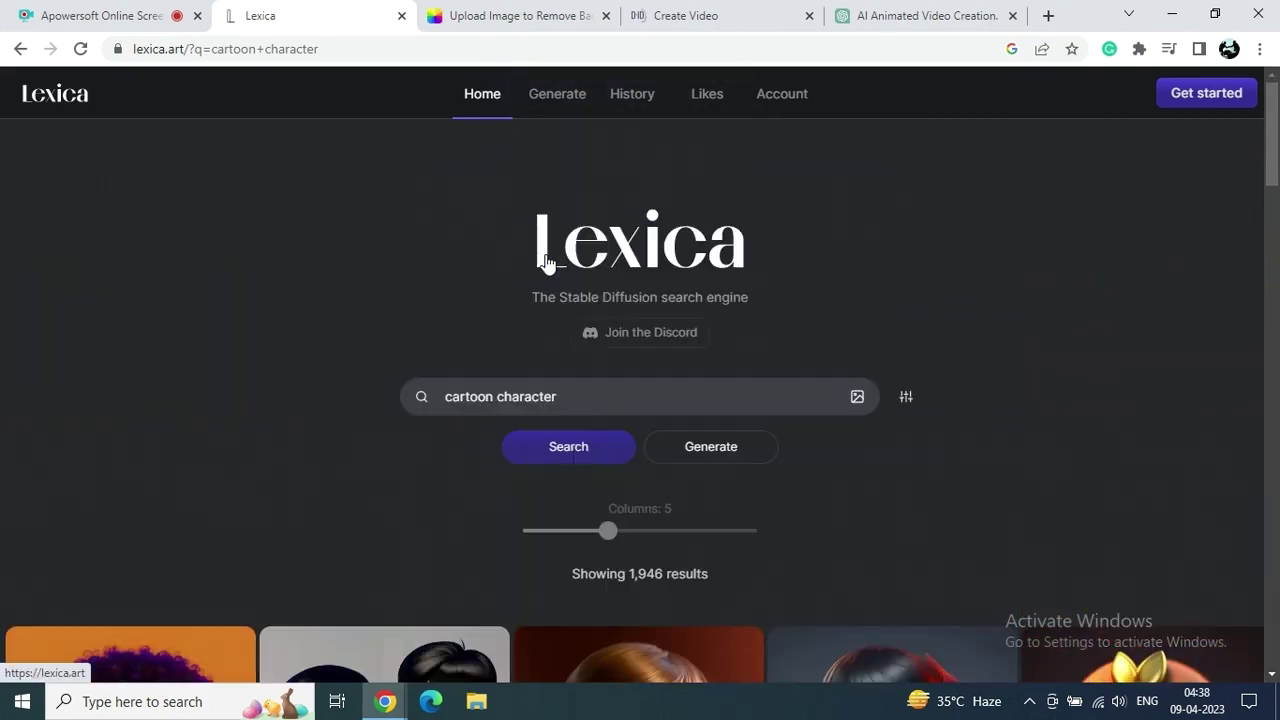
scroll(1136, 300, down, 4)
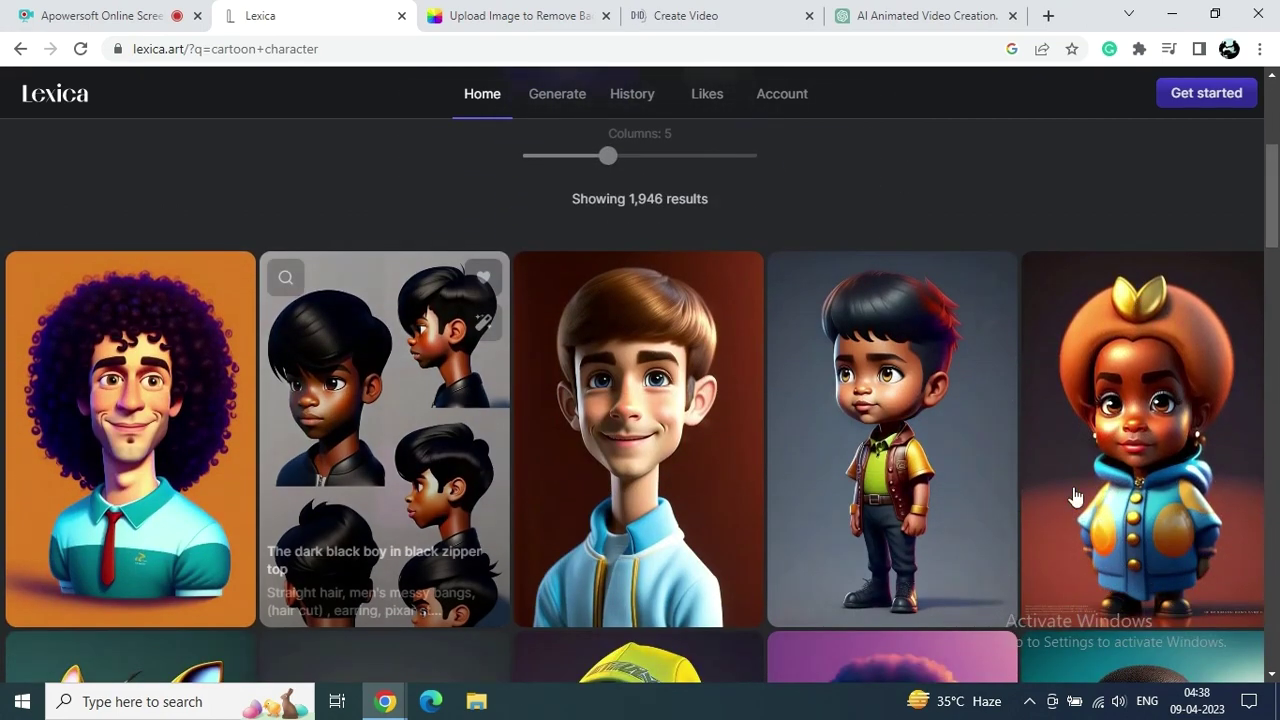
scroll(1099, 486, down, 2)
scroll(1099, 479, down, 5)
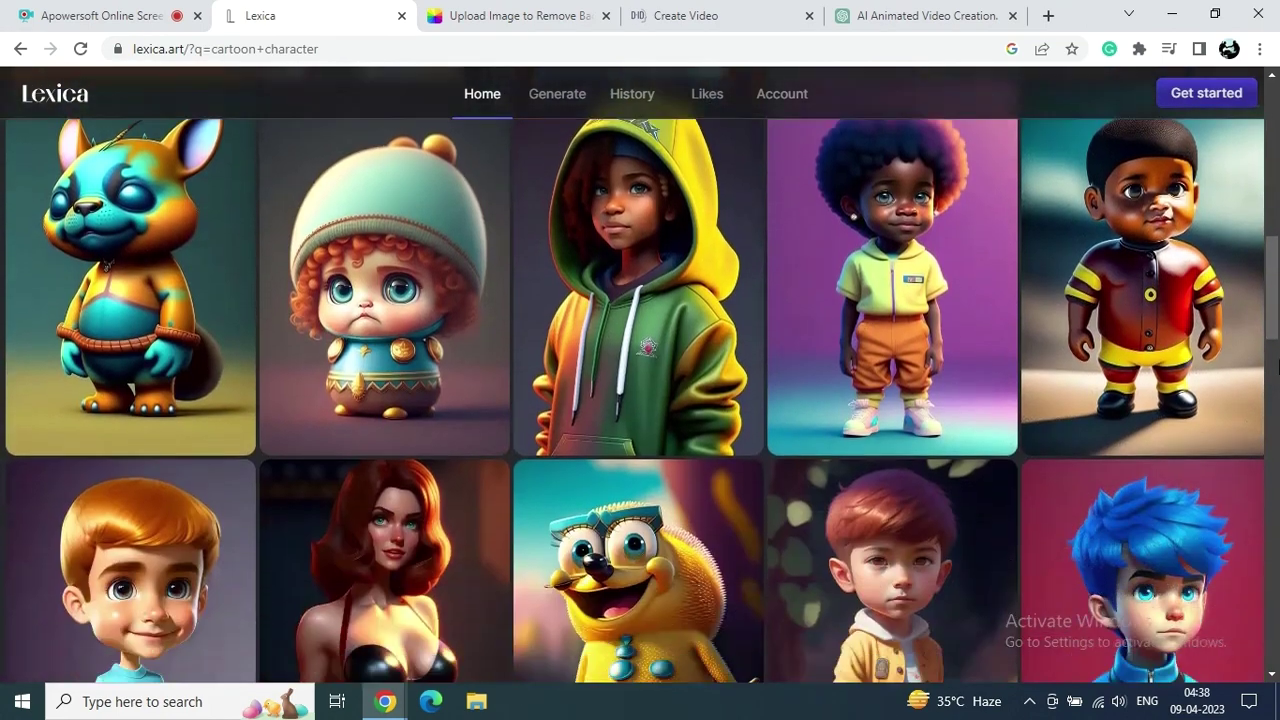
scroll(1277, 367, down, 2)
scroll(1277, 367, up, 2)
scroll(1277, 367, down, 5)
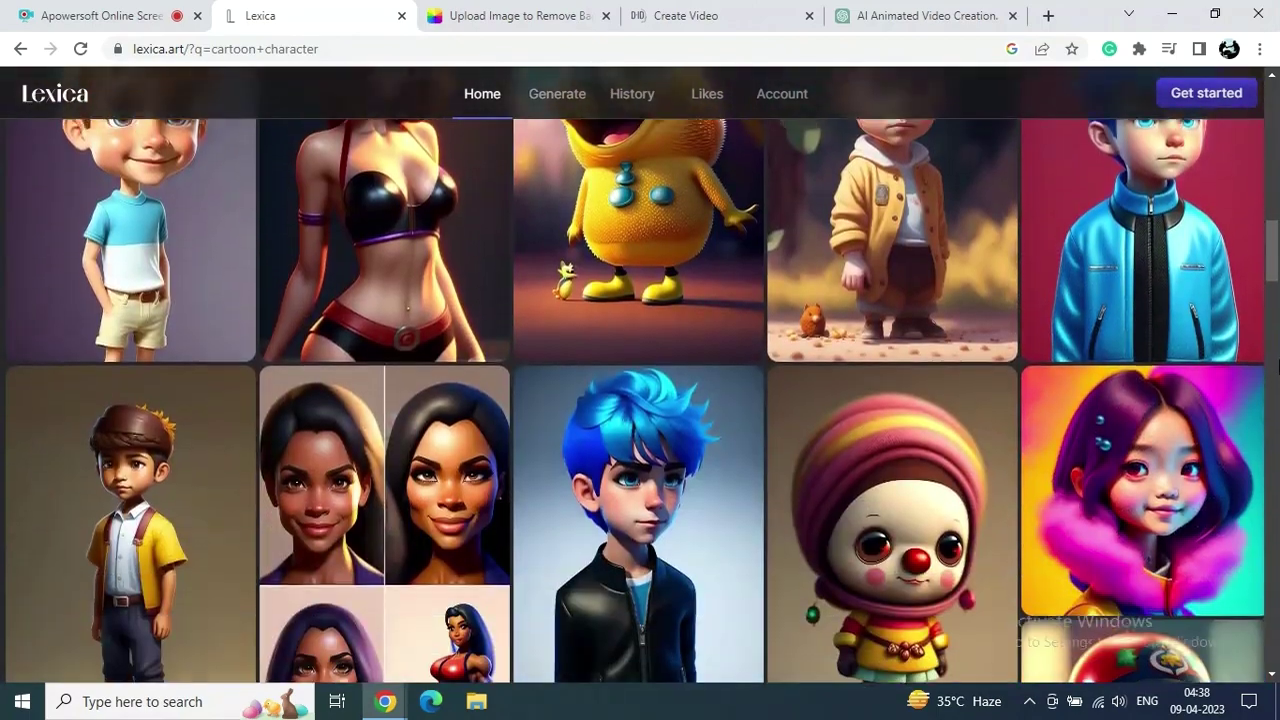
scroll(1277, 367, down, 6)
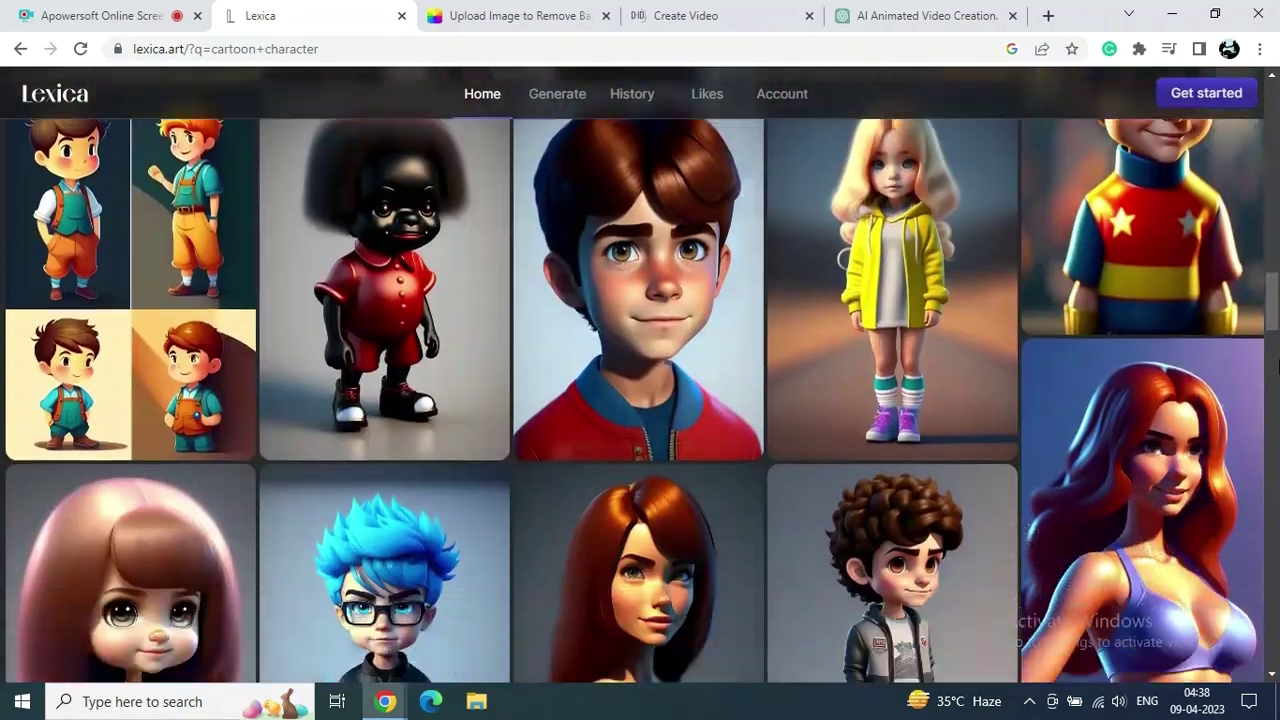
scroll(1277, 367, down, 8)
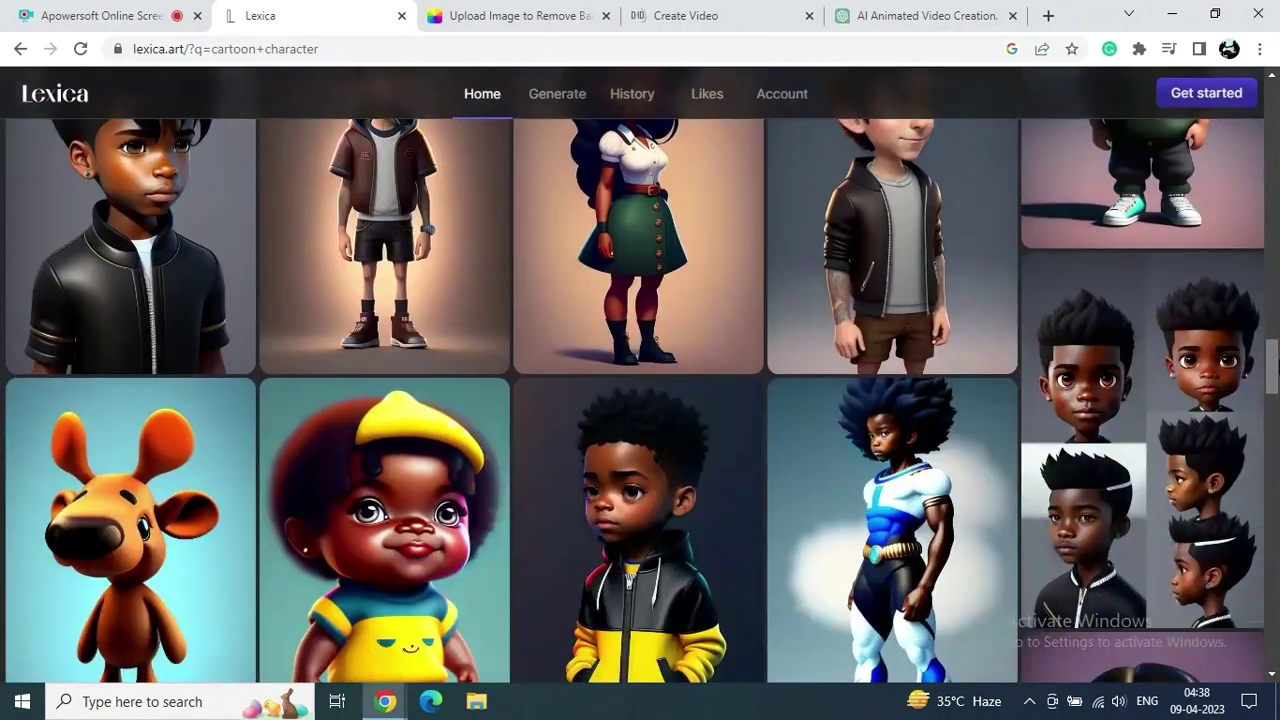
scroll(1277, 367, down, 10)
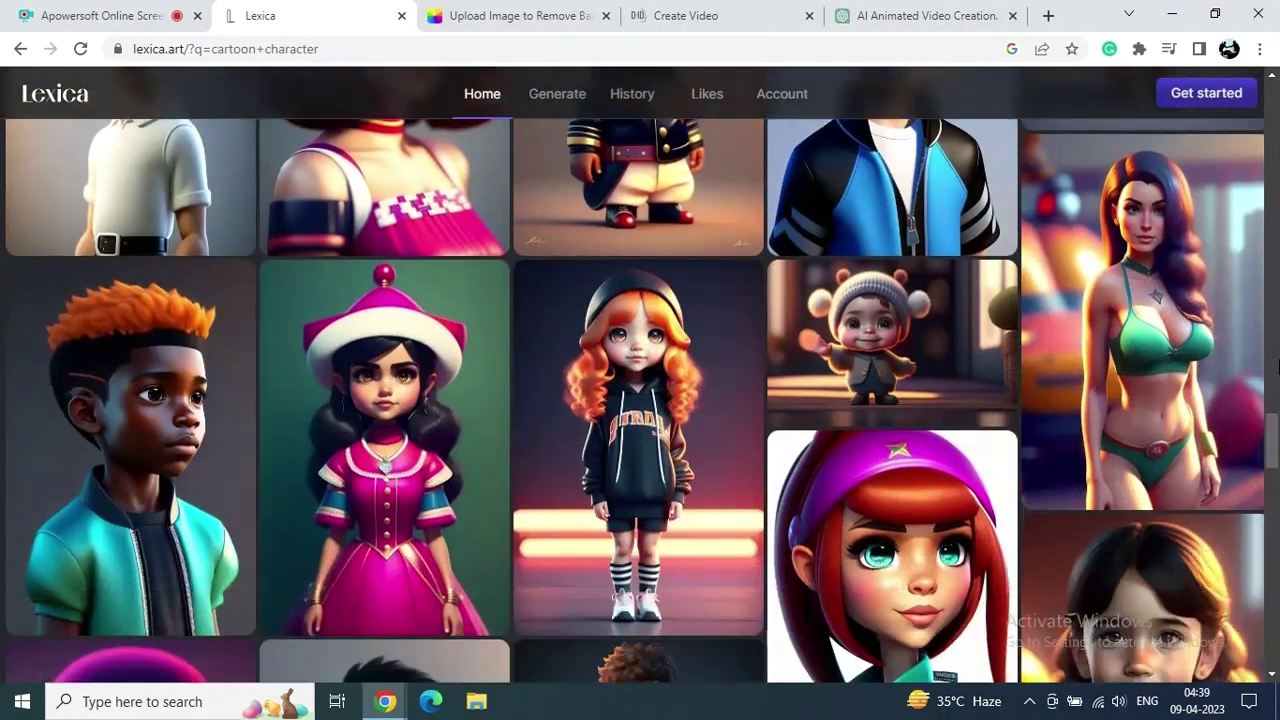
scroll(1277, 367, down, 5)
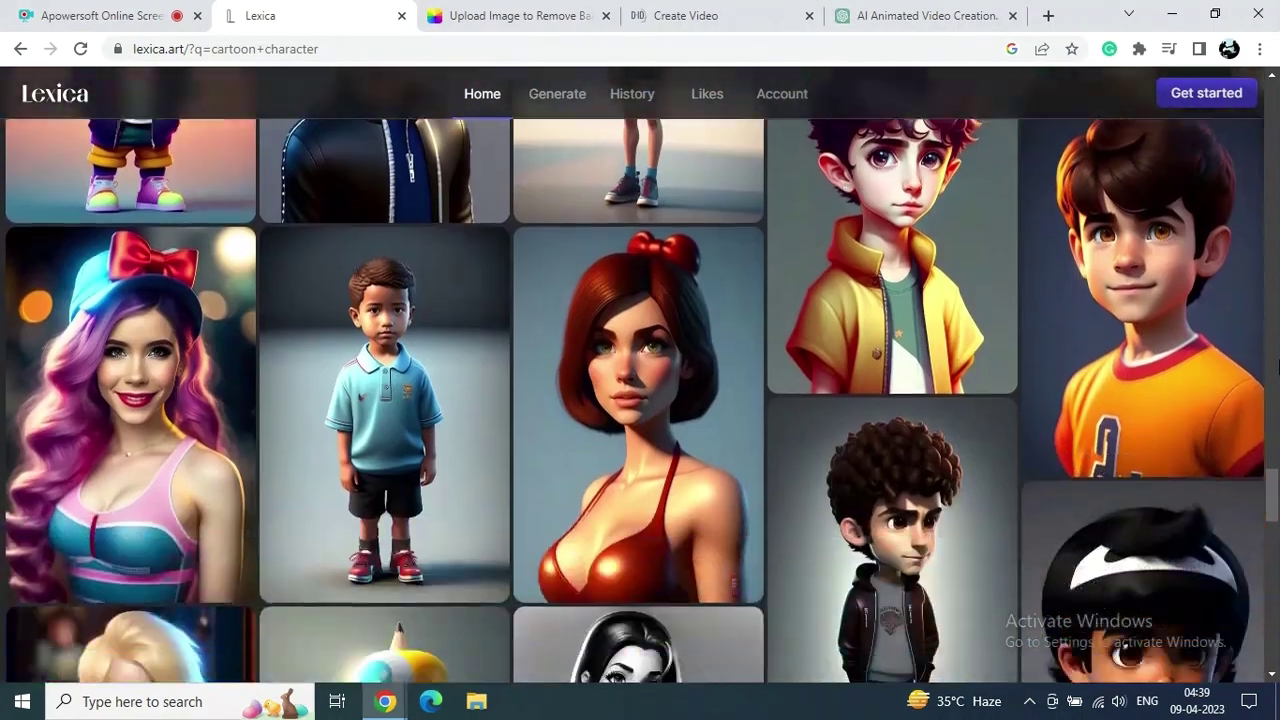
scroll(1277, 367, down, 3)
scroll(1277, 367, up, 5)
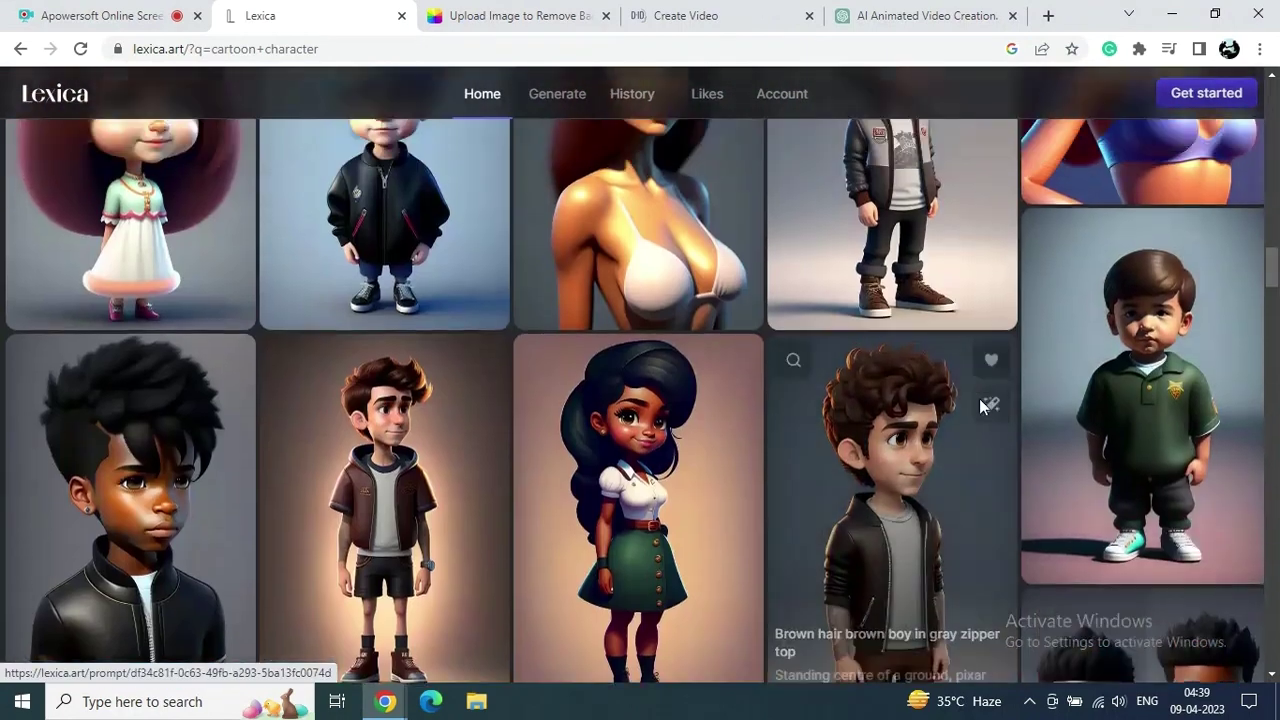
scroll(979, 398, up, 2)
Step: Open the curly-haired boy in the gray zipper top and download the second image of its set, the close-up in a dark jacket
click(938, 367)
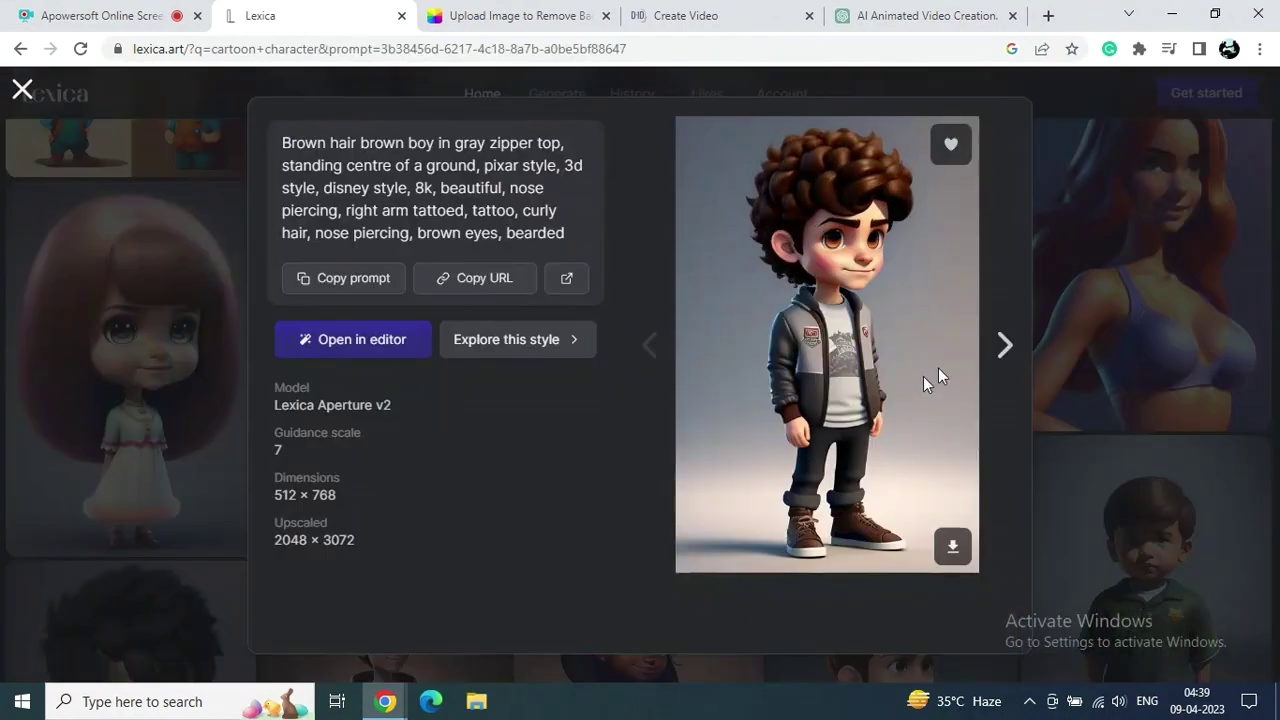
click(1004, 345)
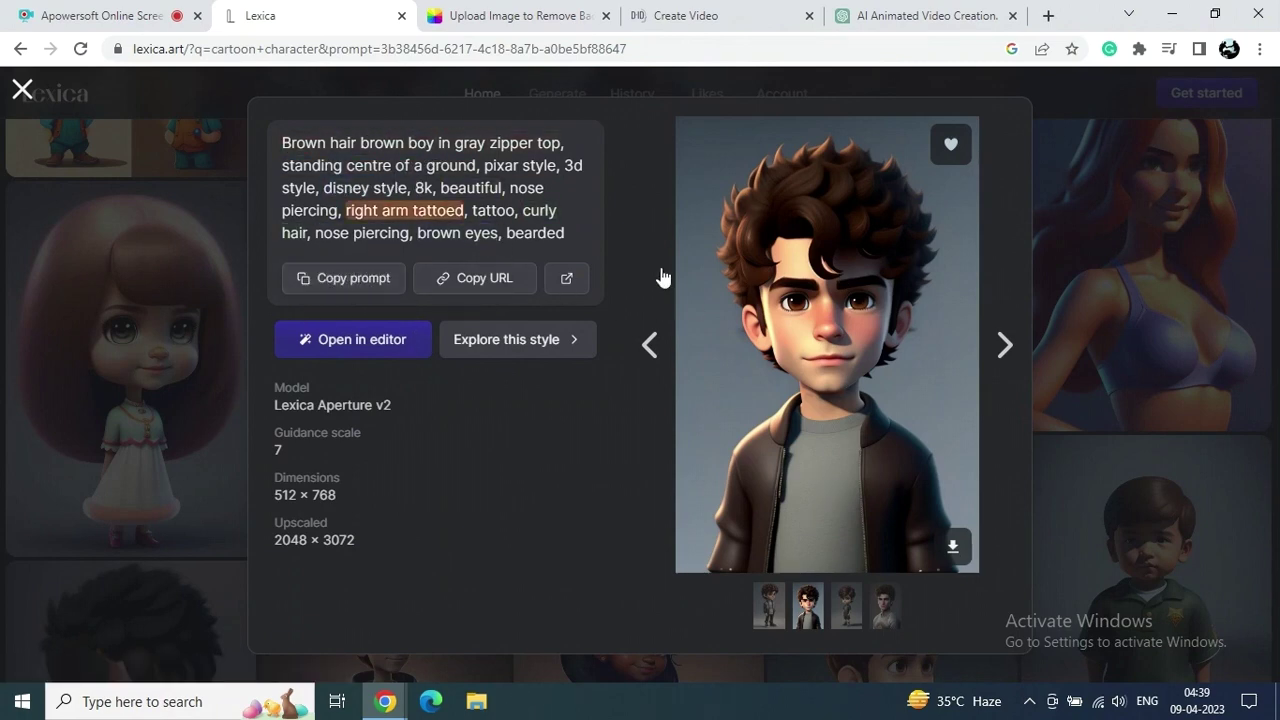
click(950, 546)
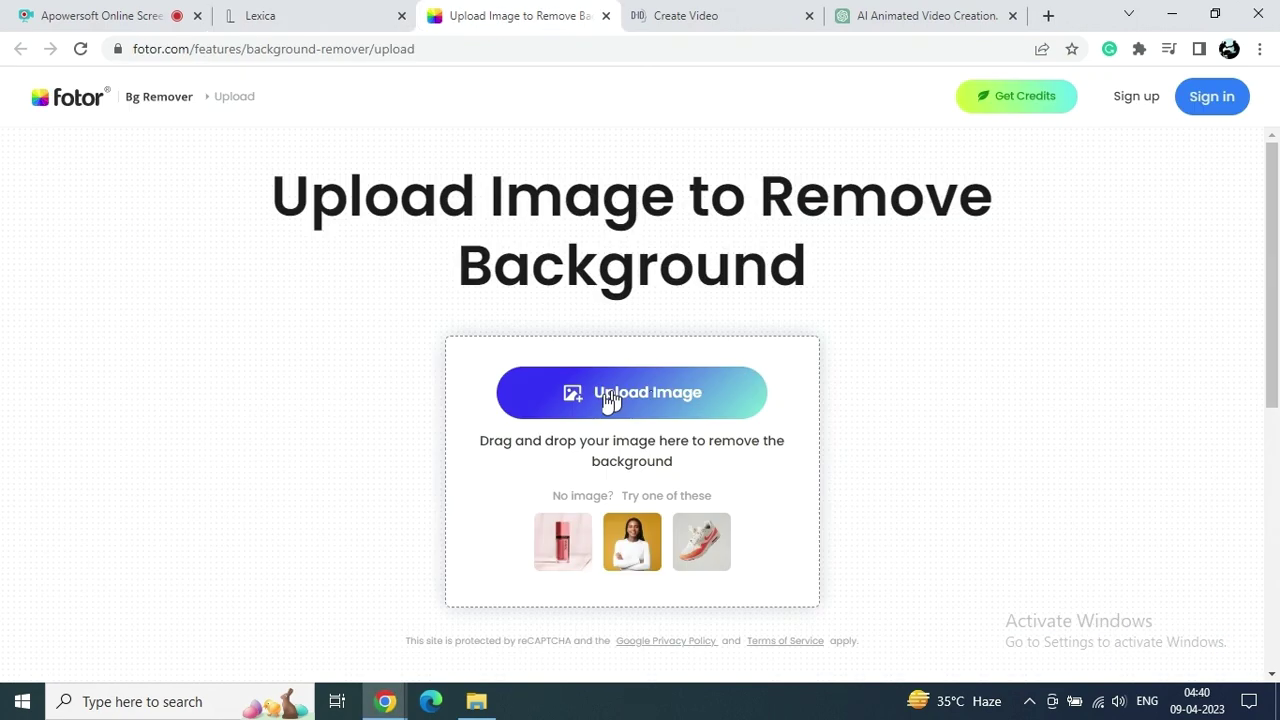
Step: Upload the JPG "Brown hair brown boy in gray zipper top" from Downloads to Fotor's background remover
click(650, 400)
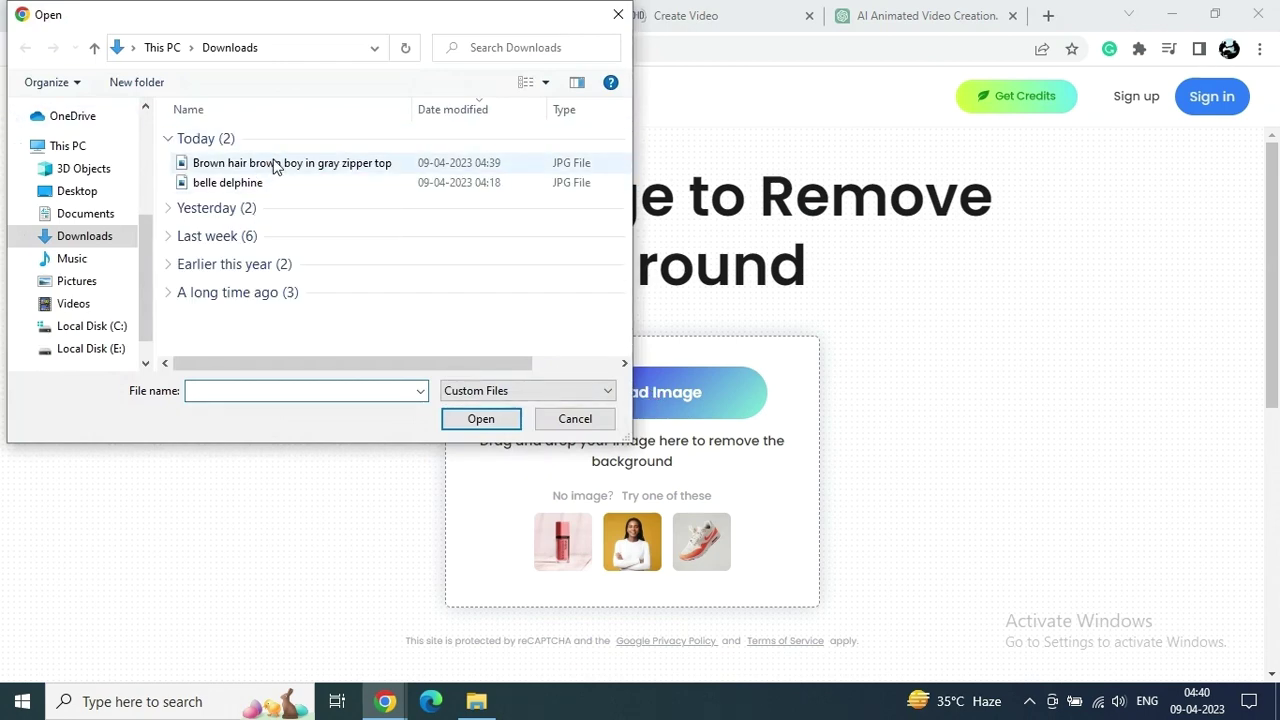
click(256, 163)
click(481, 419)
Step: Open the background options for the cut-out character and look through the photo background categories
click(1204, 295)
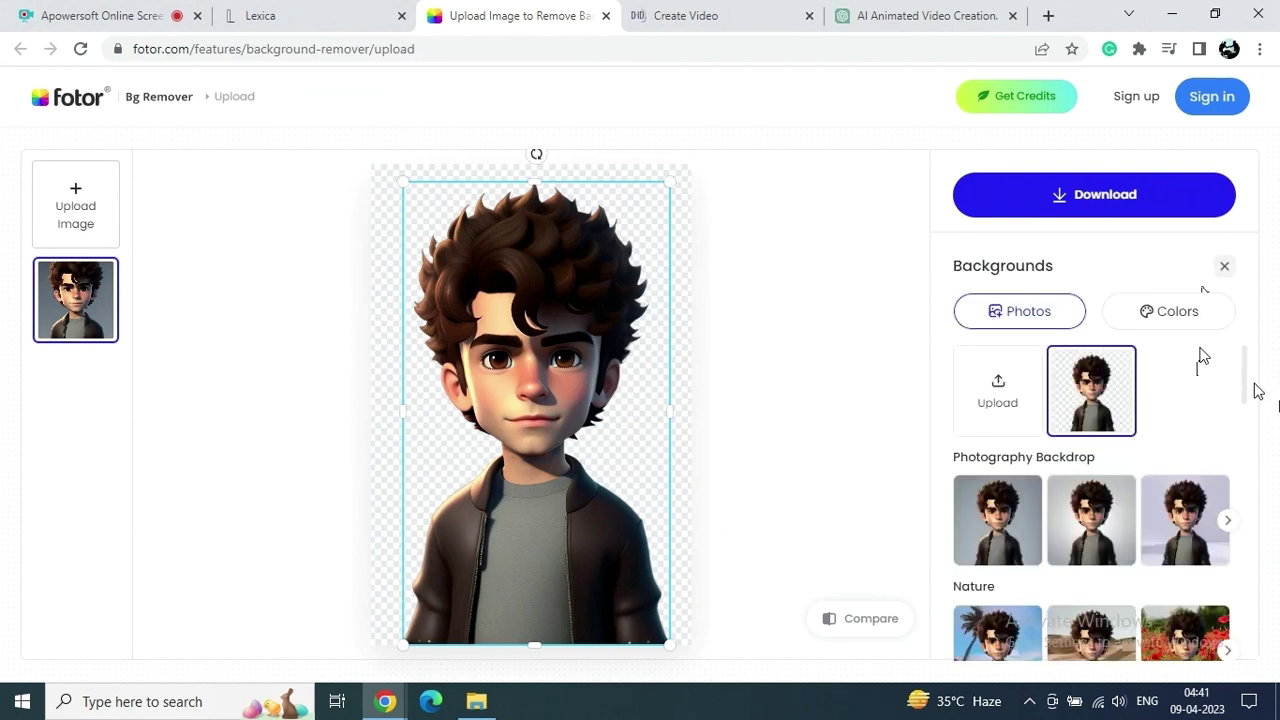
scroll(1246, 371, down, 3)
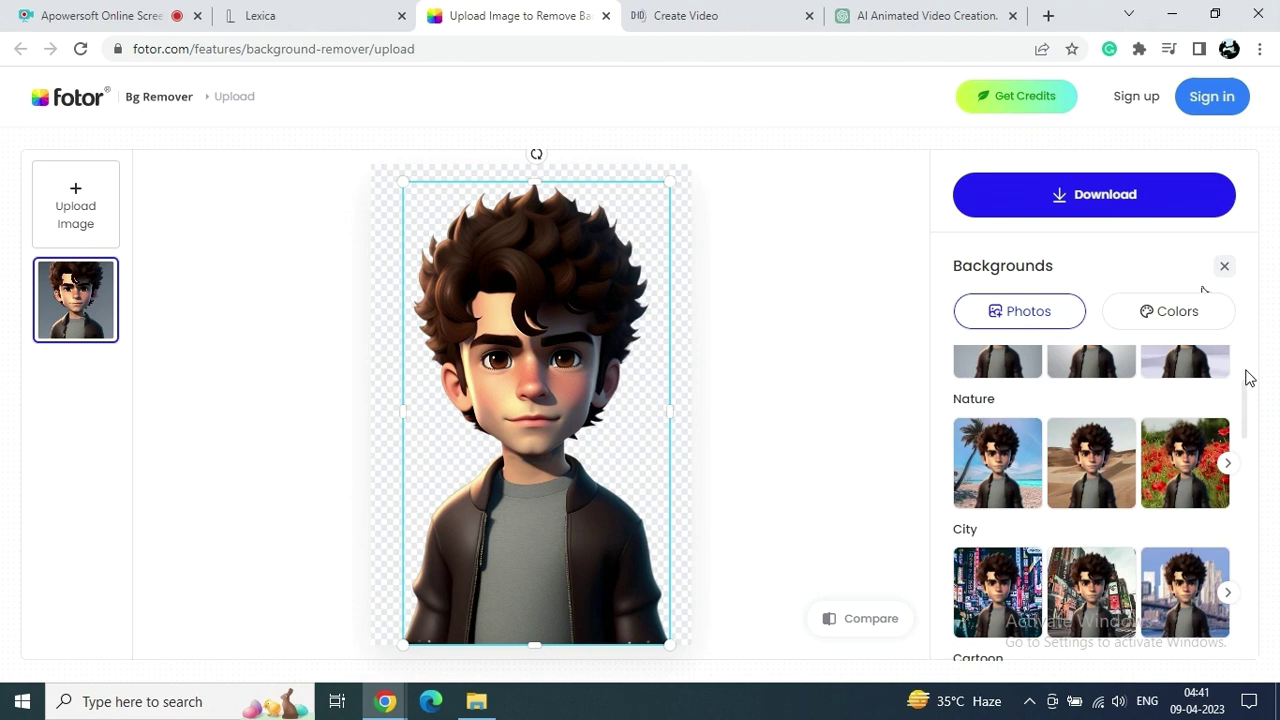
scroll(1248, 377, down, 2)
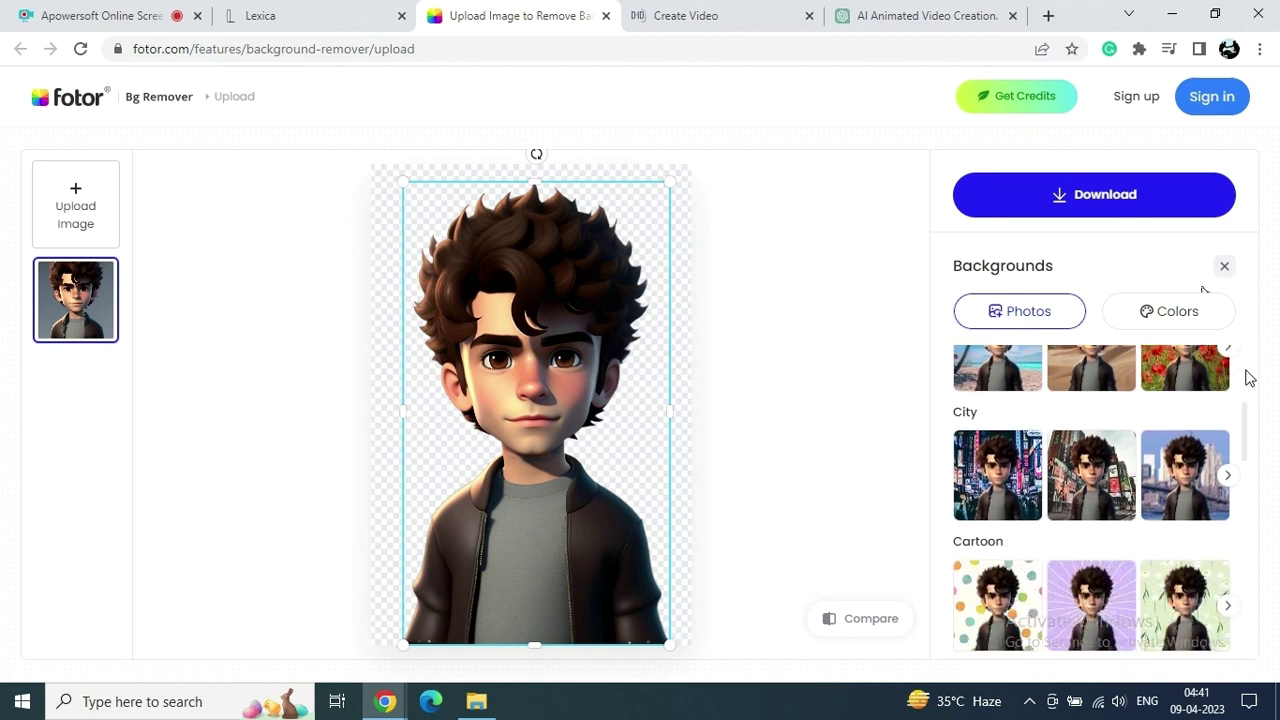
scroll(1248, 377, down, 5)
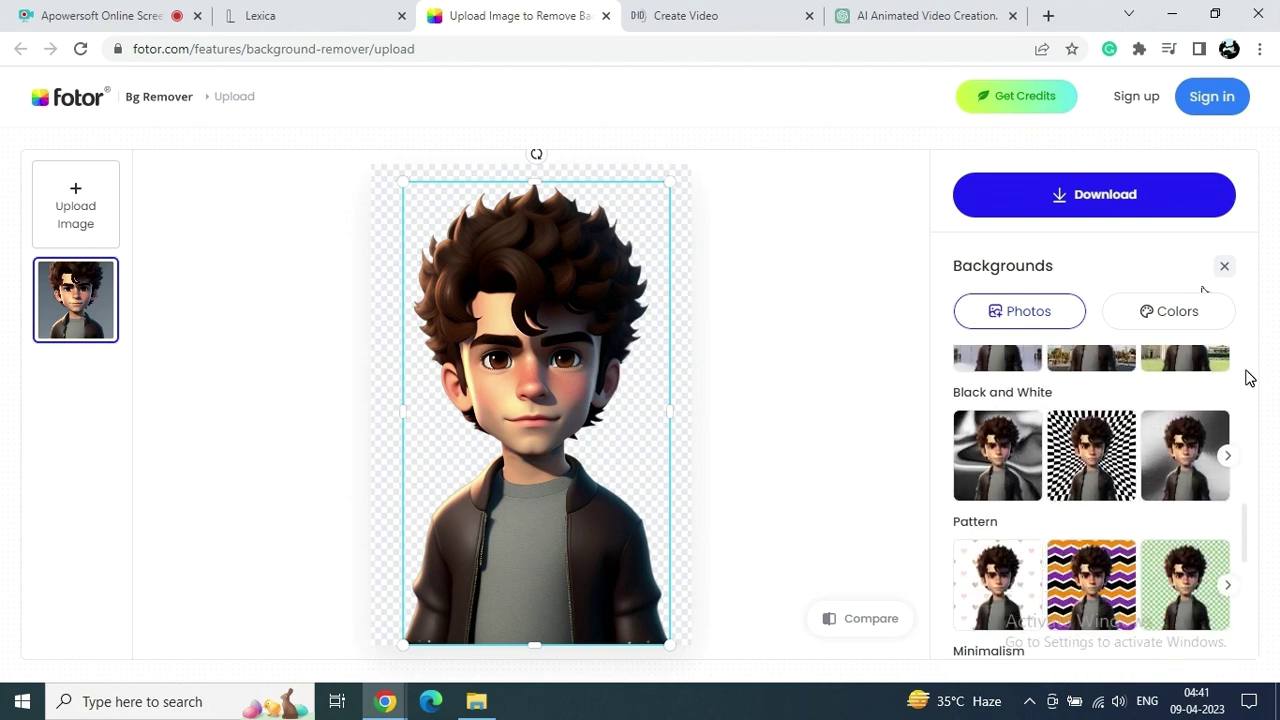
scroll(1248, 377, up, 5)
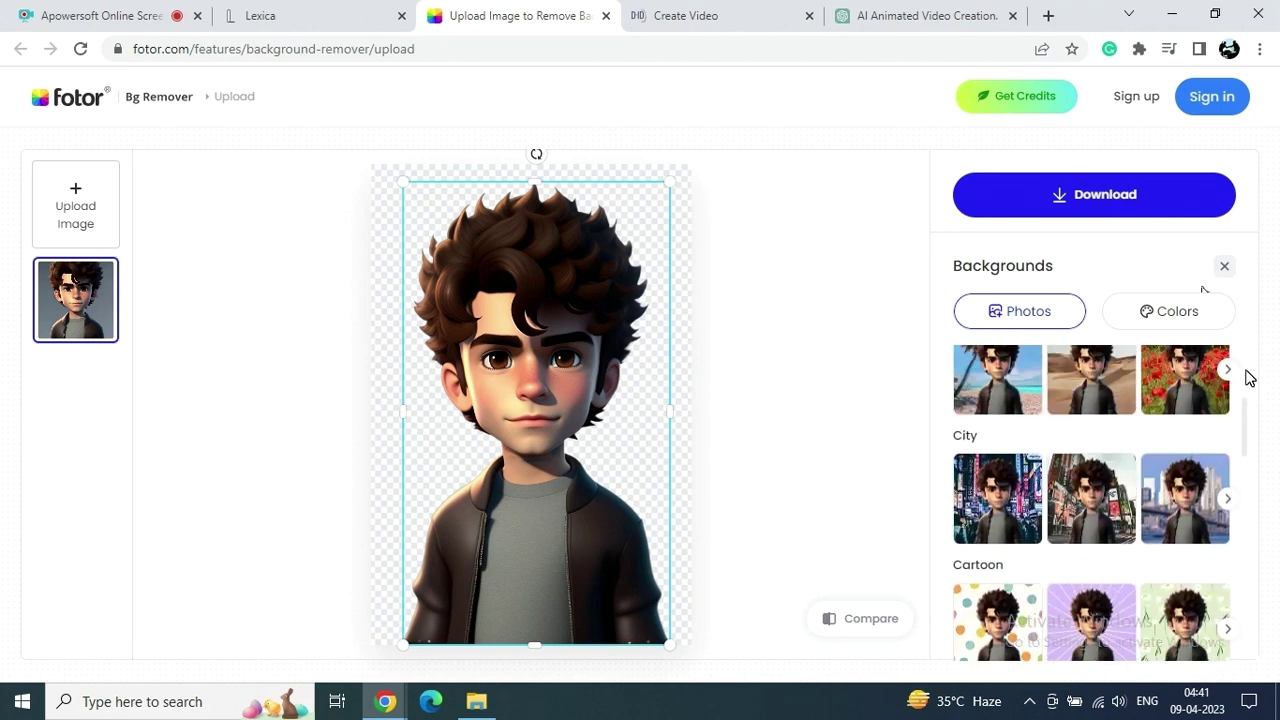
Step: Apply a custom bright green background color, #47ff19, behind the character
click(1171, 314)
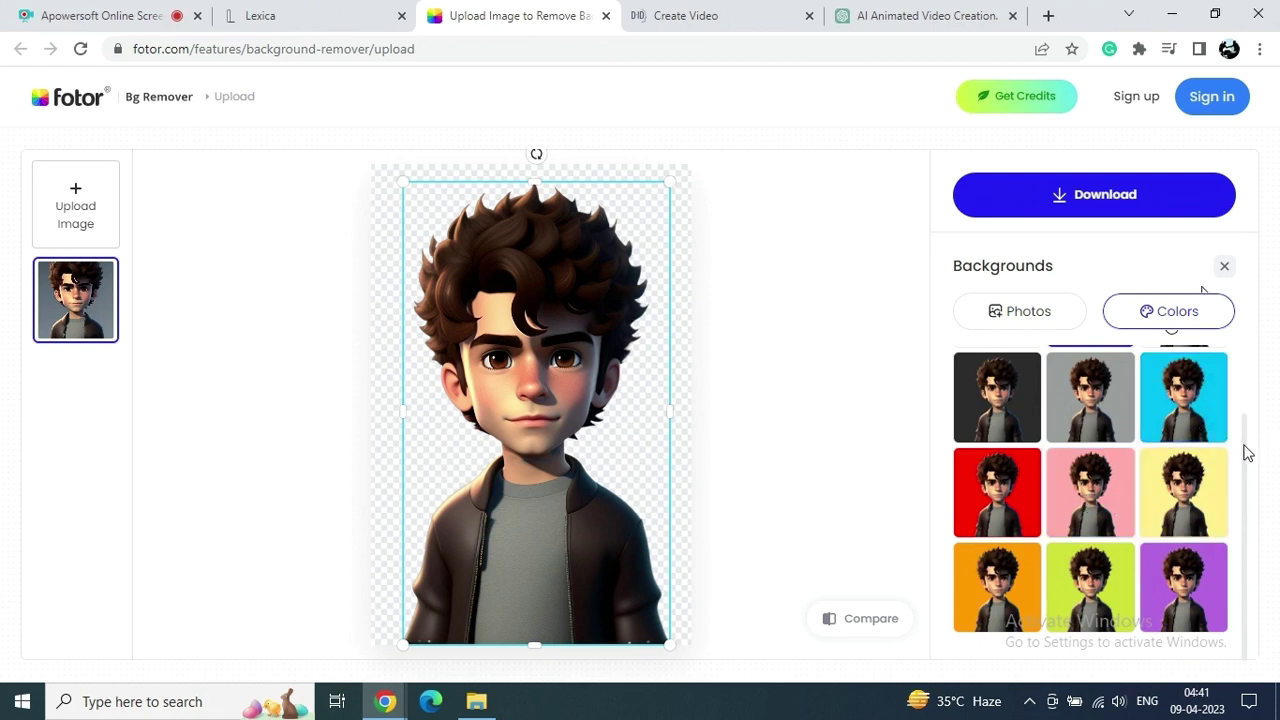
scroll(1247, 430, up, 2)
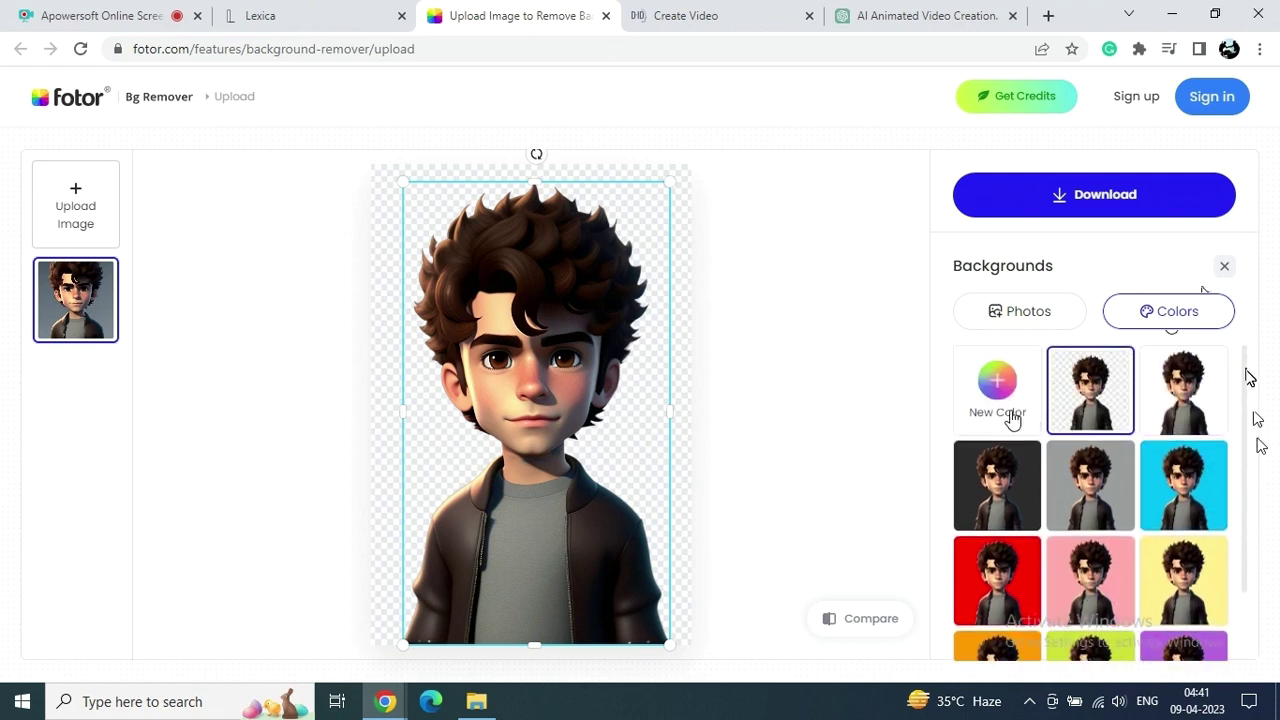
click(988, 384)
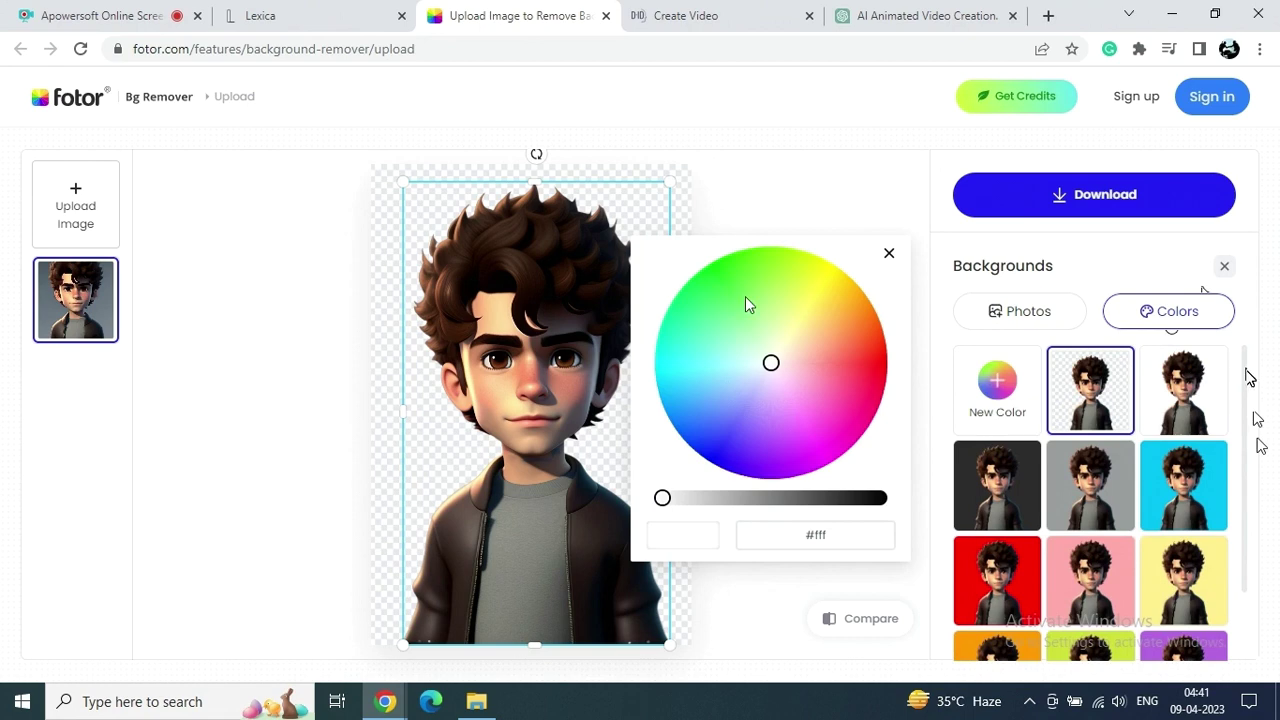
click(741, 270)
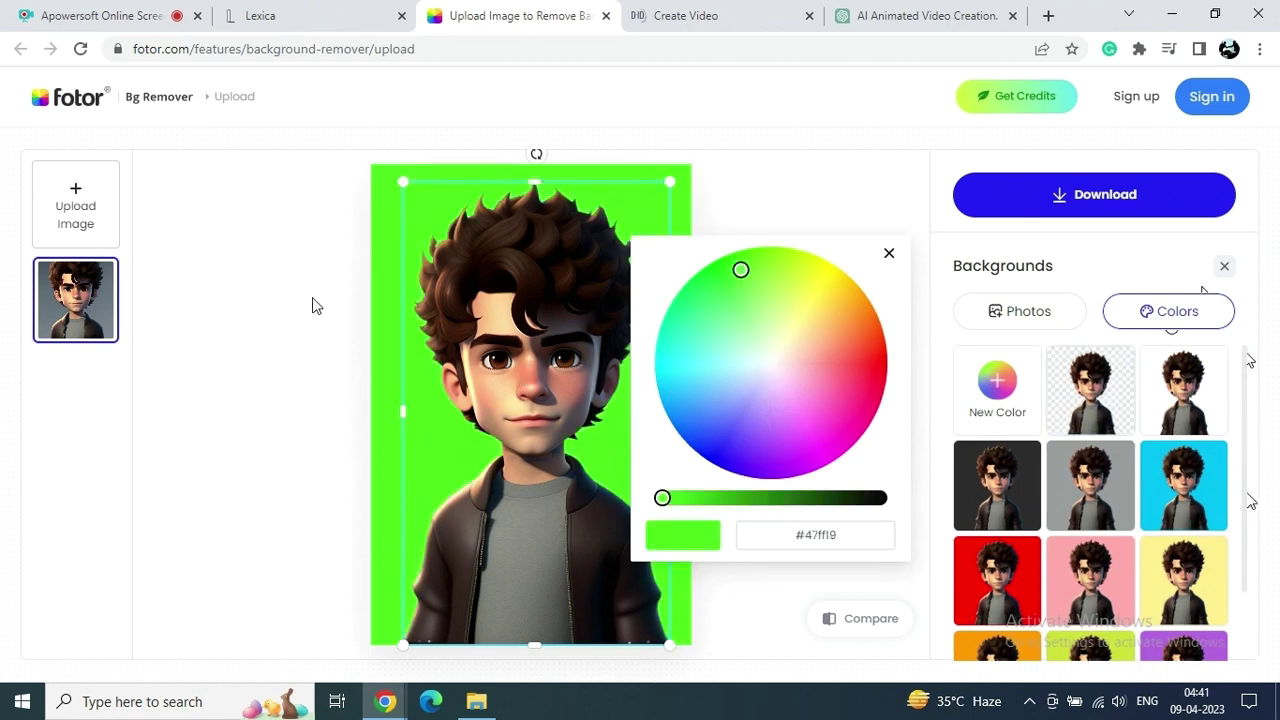
click(889, 253)
Step: Set the blue smoke photo from the Abstract category as the character's background and download the image
click(1020, 310)
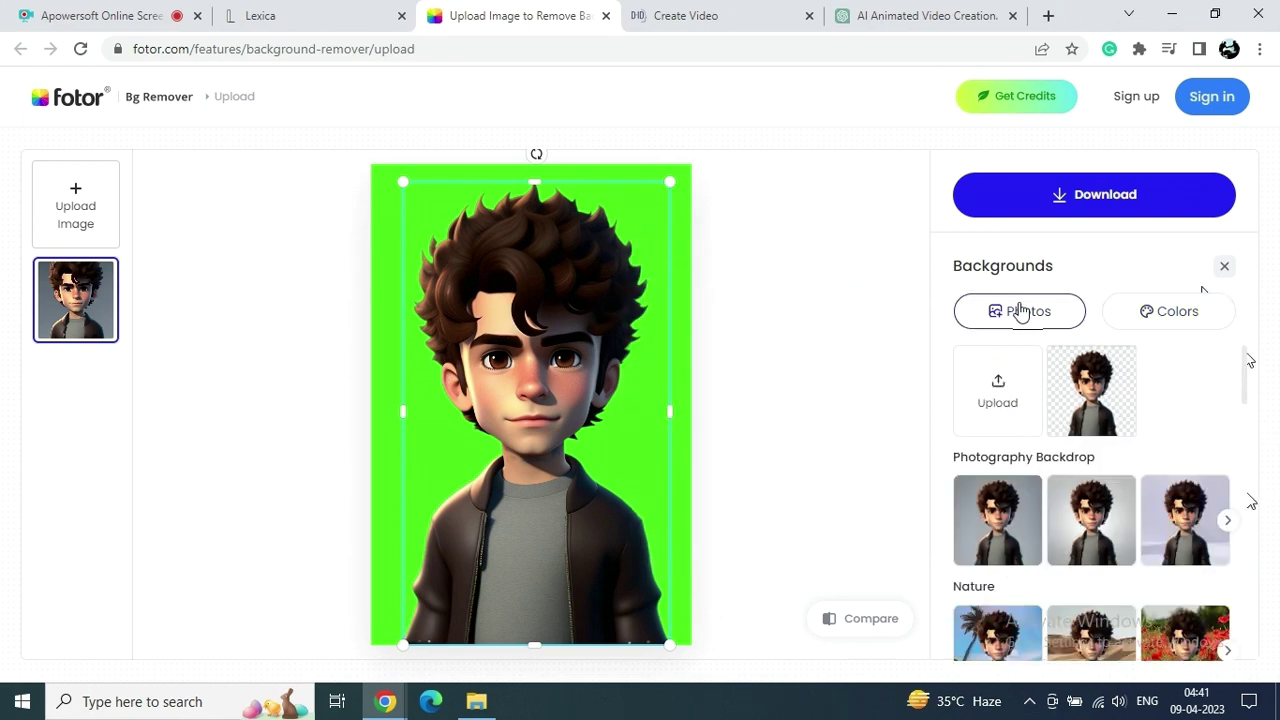
scroll(1228, 462, down, 1)
scroll(1228, 462, down, 4)
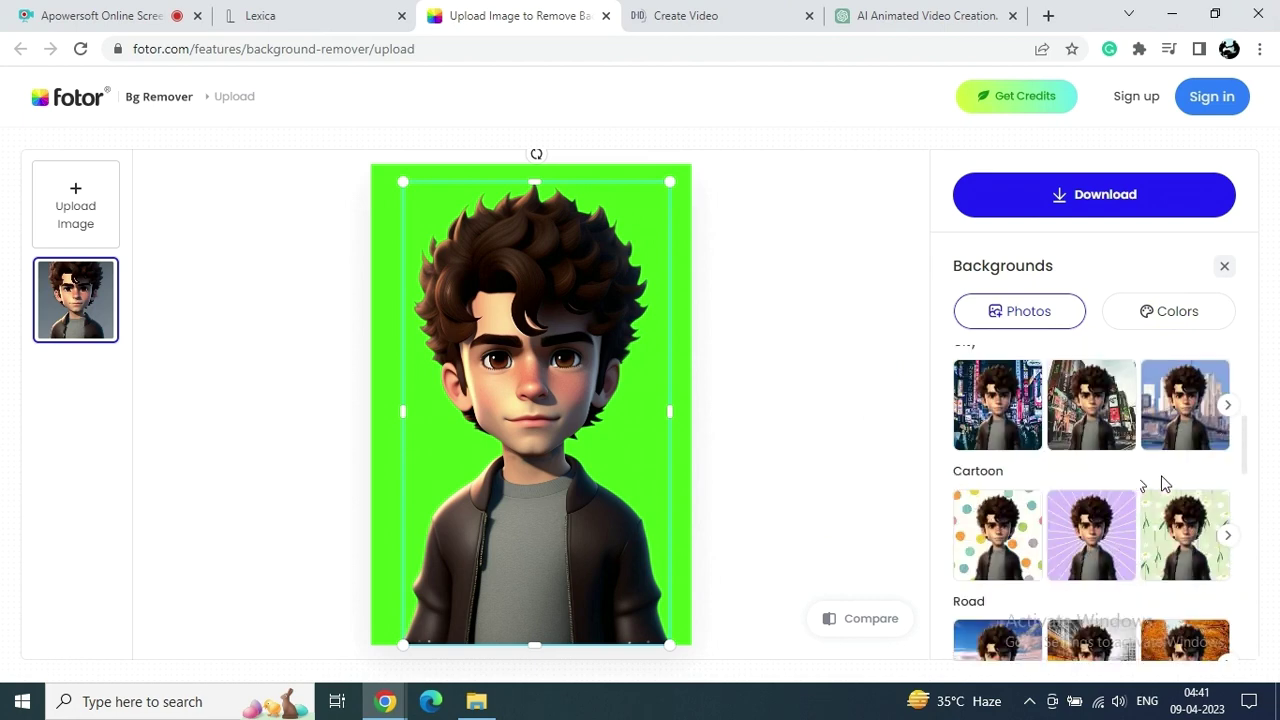
scroll(1163, 484, down, 2)
scroll(1148, 543, down, 1)
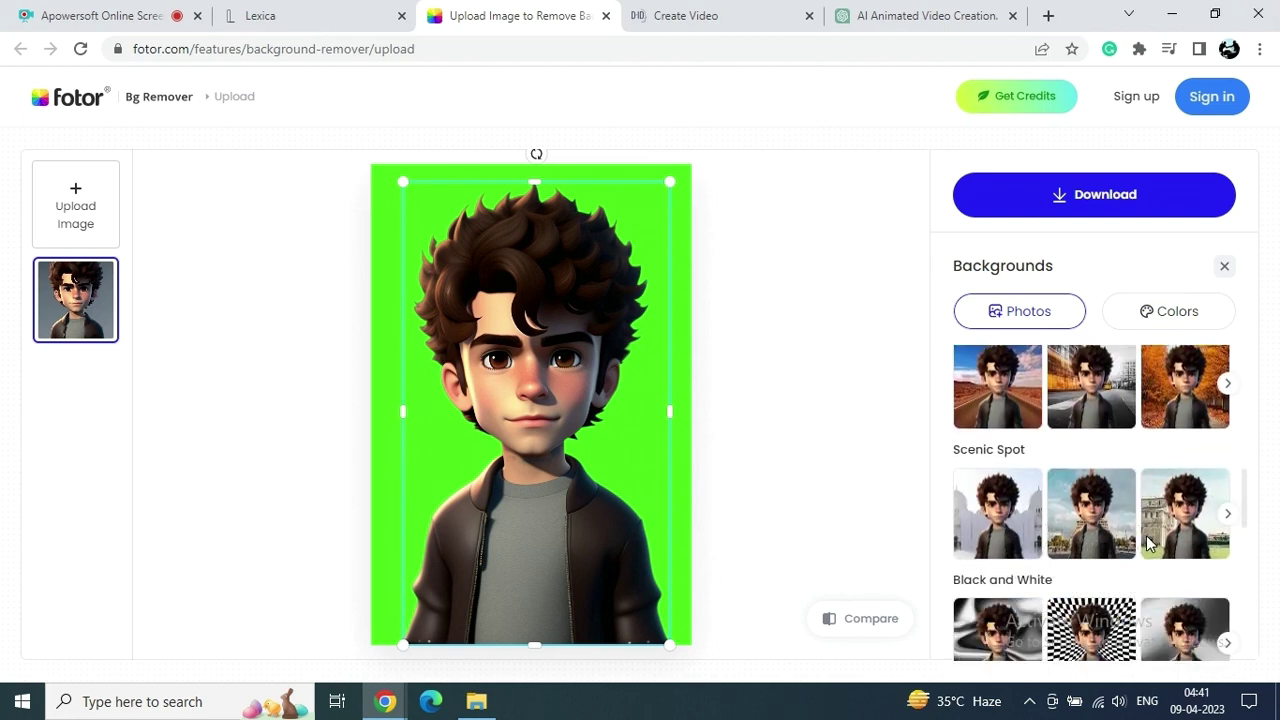
scroll(1153, 514, down, 2)
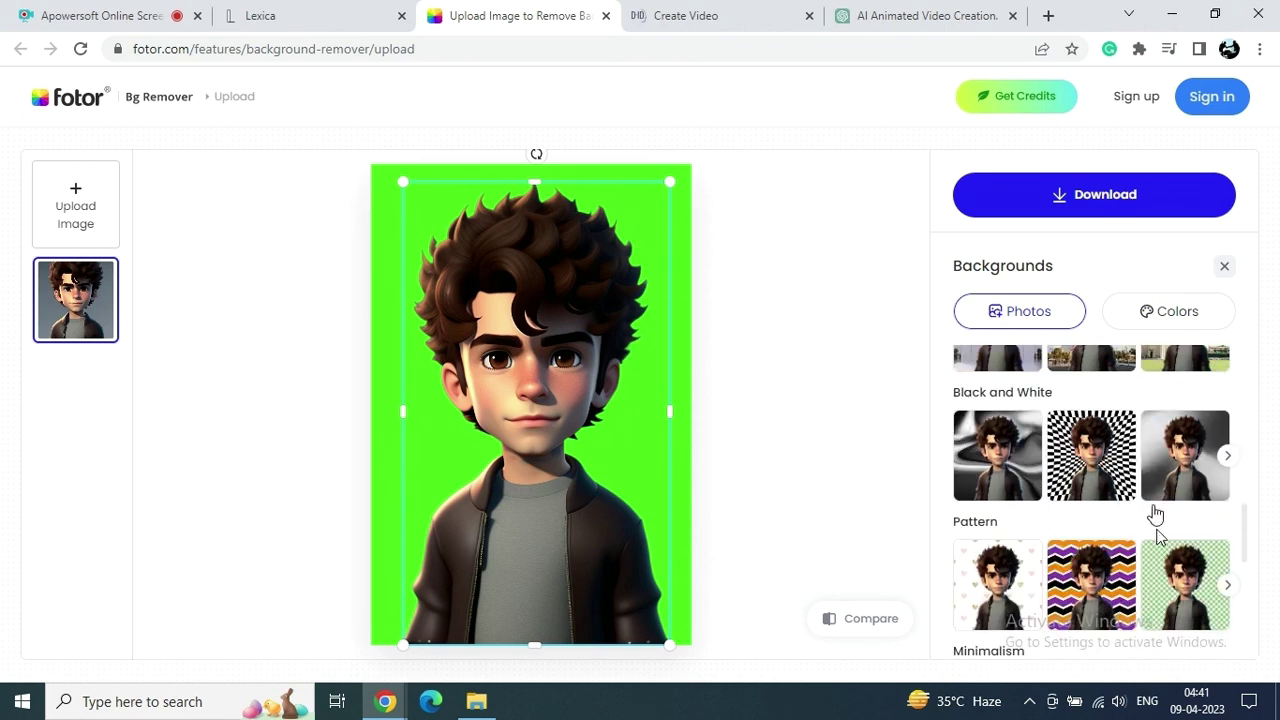
scroll(1146, 537, down, 2)
scroll(1126, 549, down, 2)
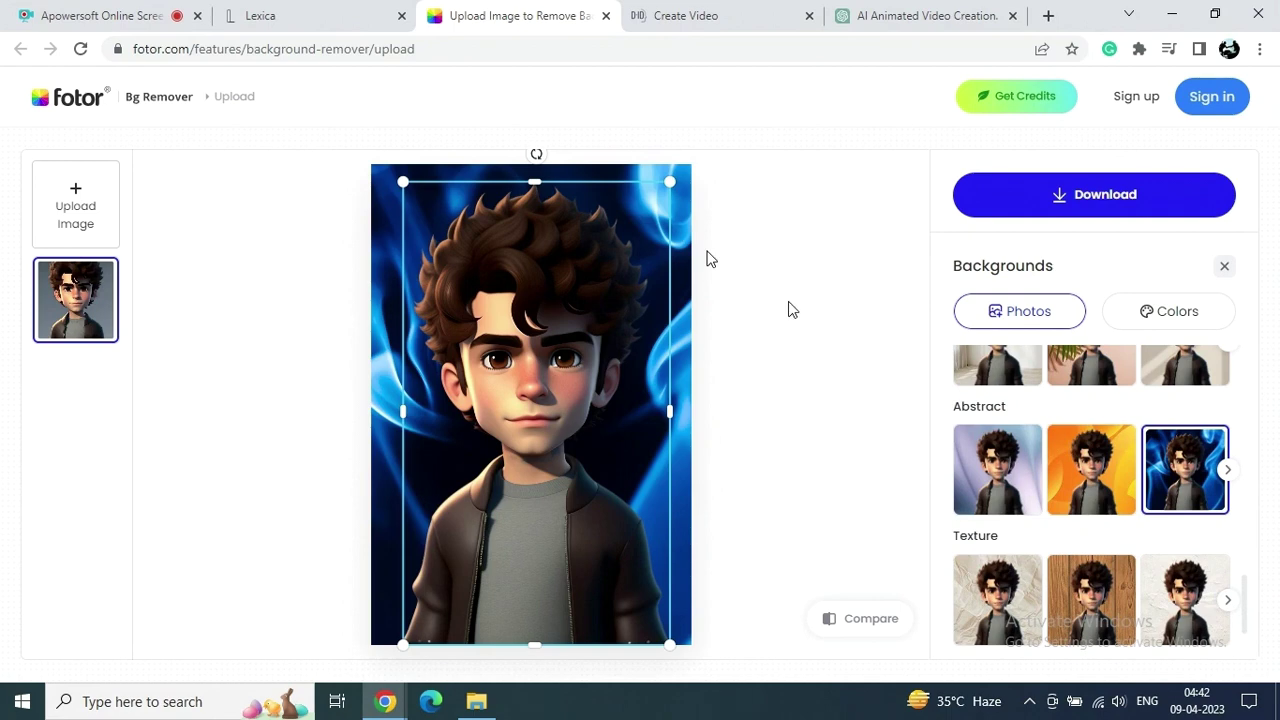
click(1130, 205)
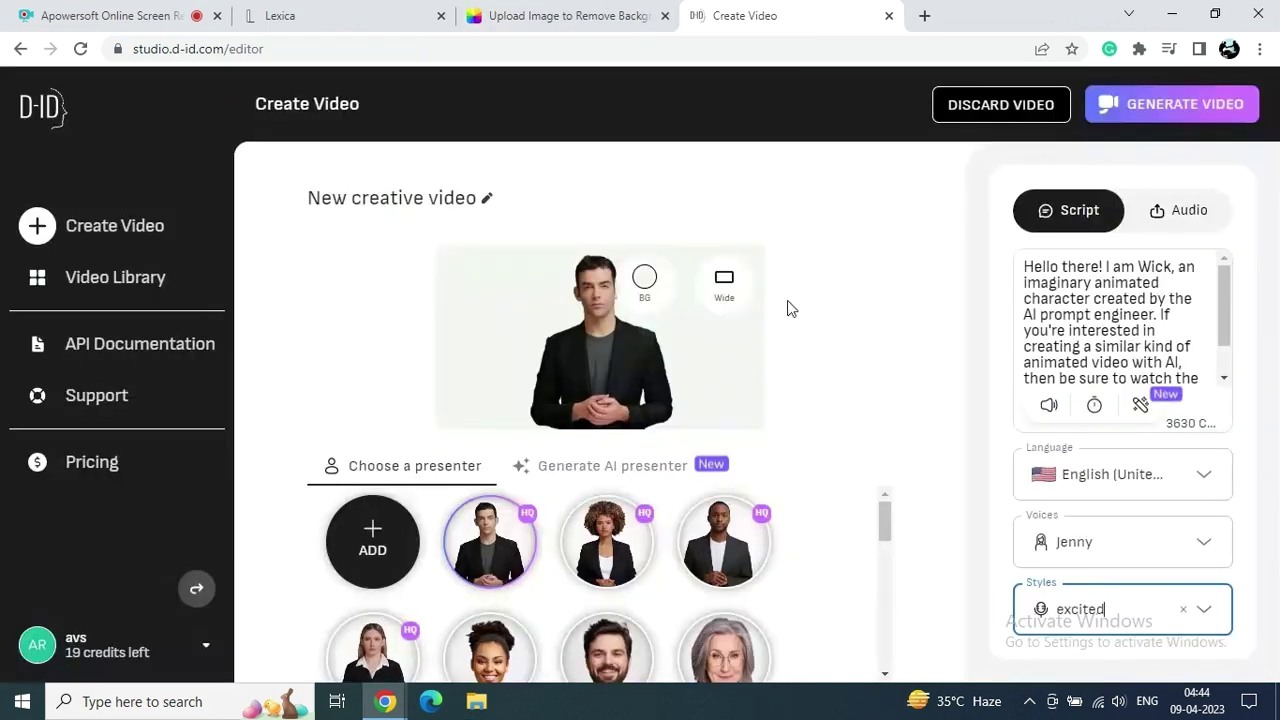
Step: In D-ID, add the downloaded PNG of the boy from Downloads as the video's presenter
click(398, 549)
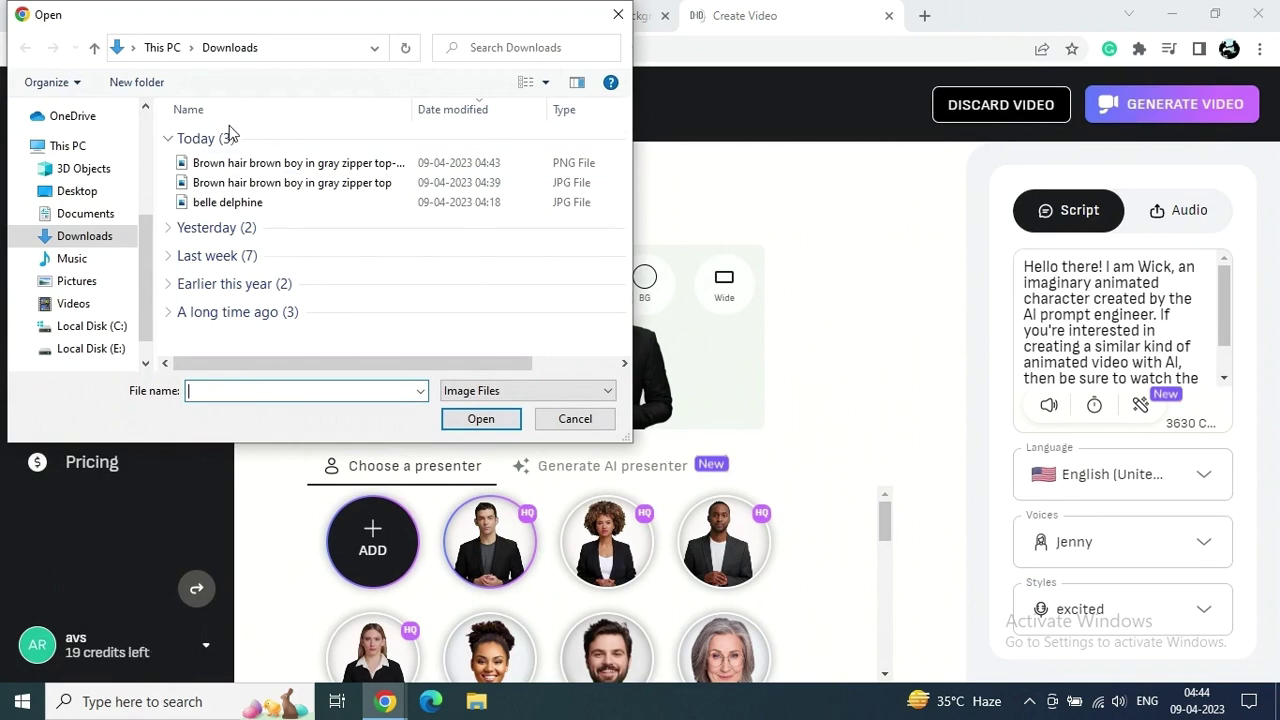
click(294, 164)
click(485, 426)
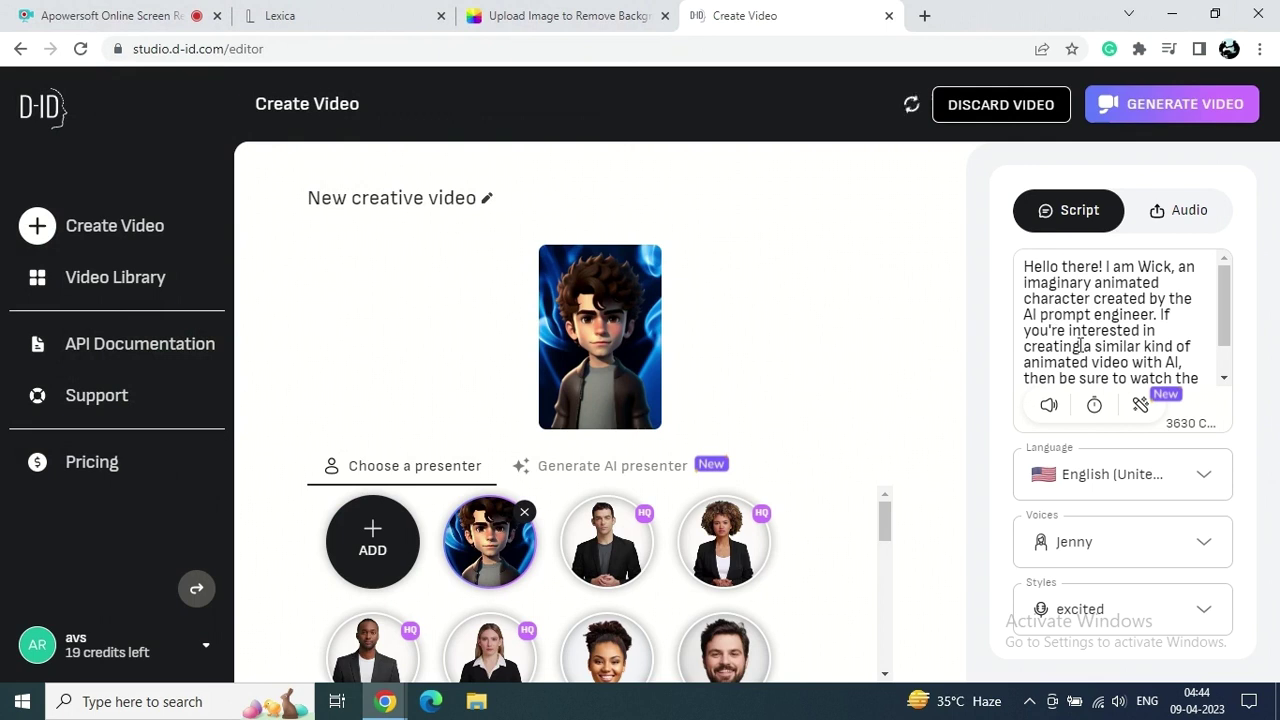
drag(1205, 378, 1128, 238)
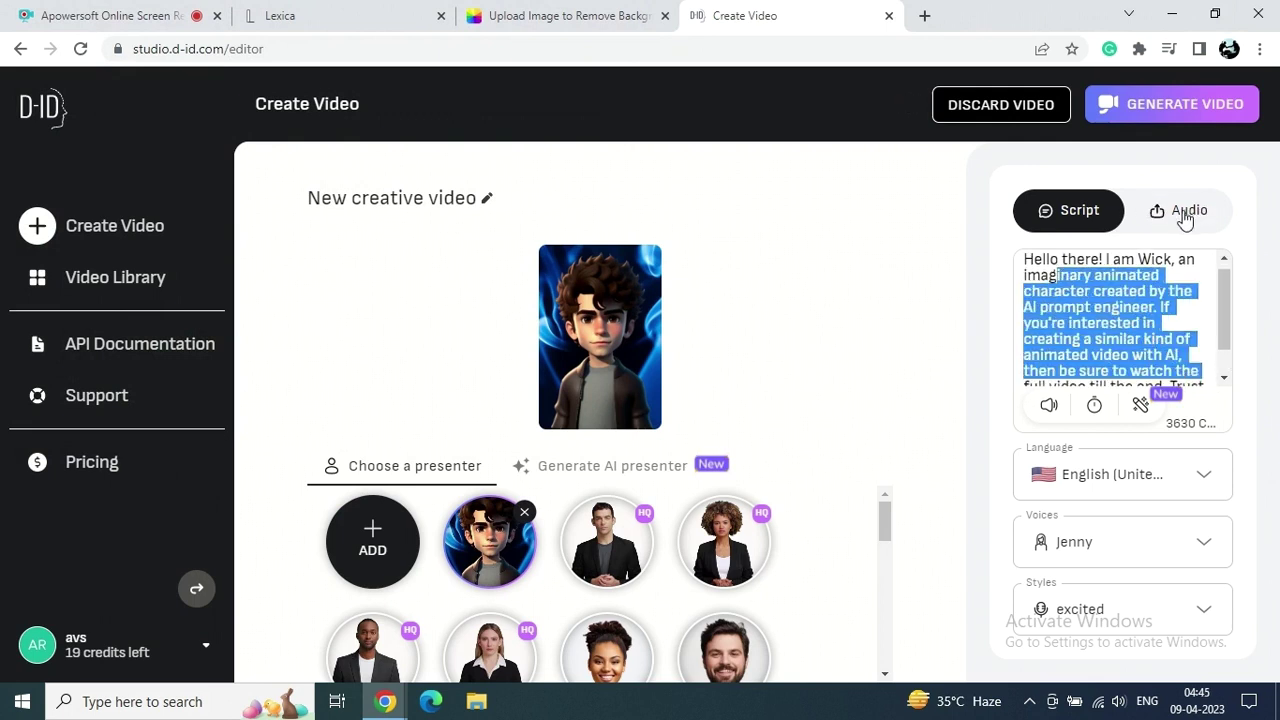
Step: Review the script text with its audio preview and check the available speech languages
click(1092, 306)
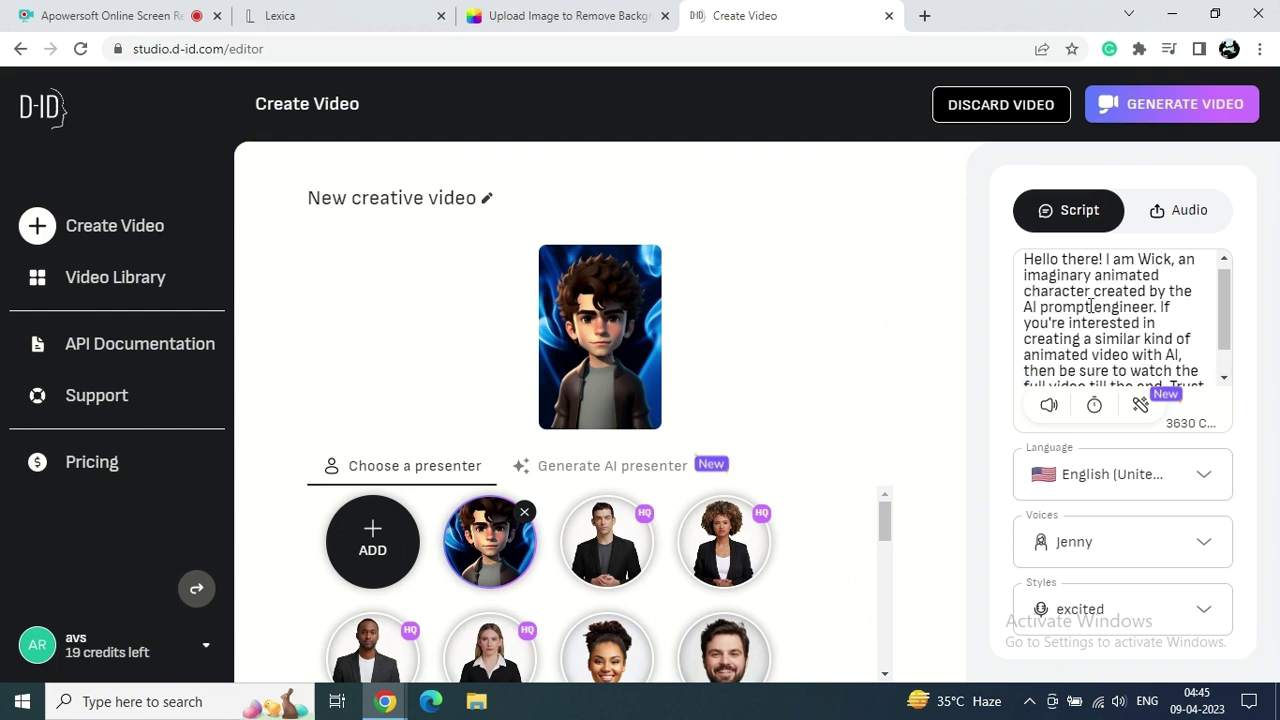
mouse_move(1226, 309)
mouse_down()
mouse_move(1226, 330)
mouse_move(1226, 290)
mouse_up()
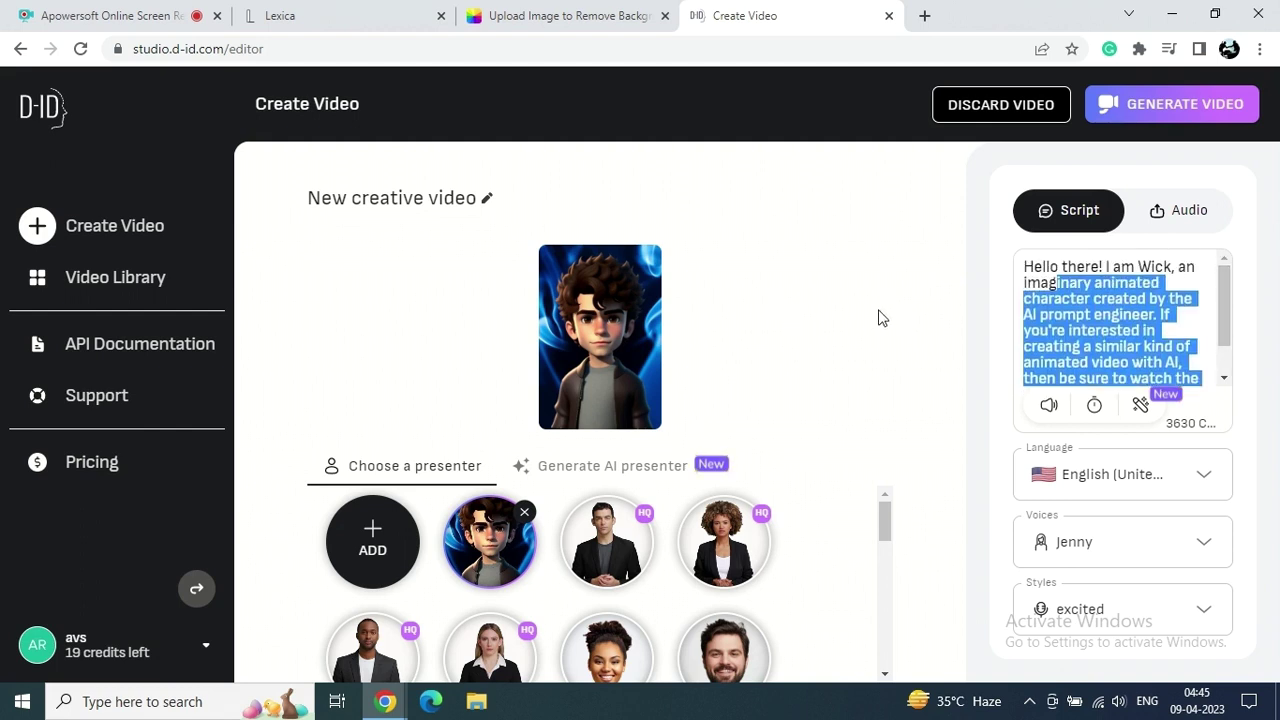
click(1047, 412)
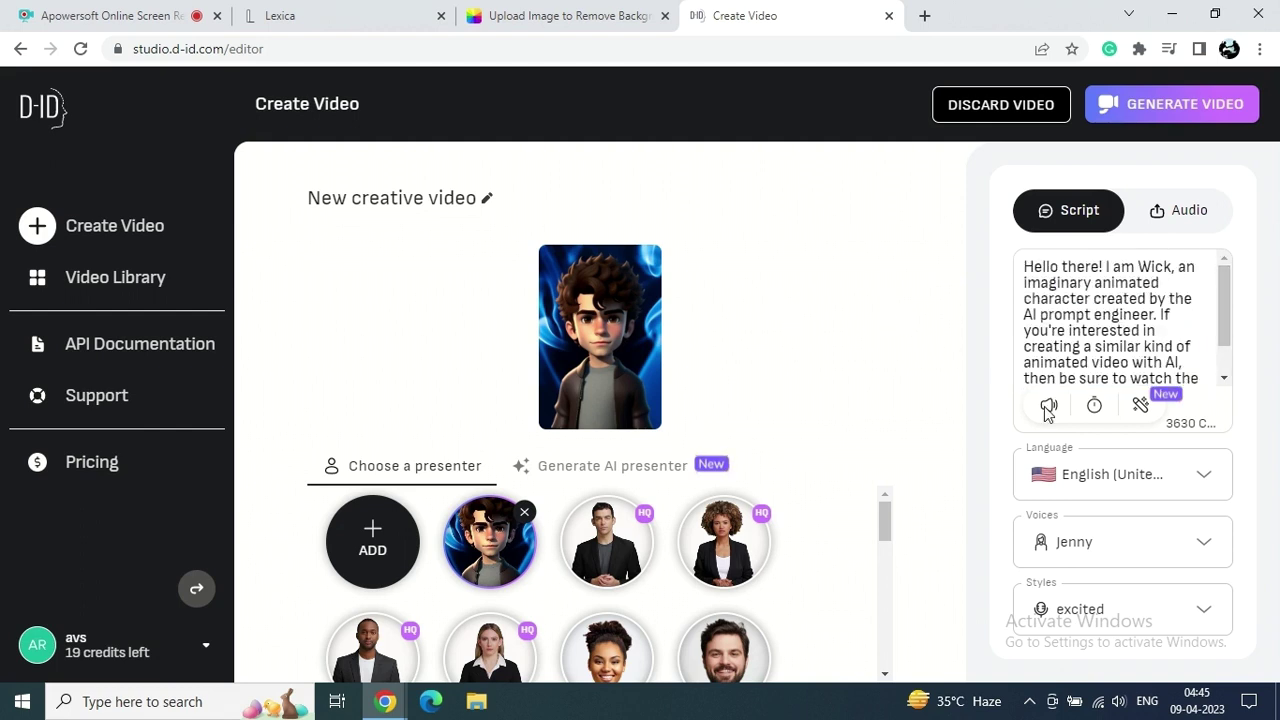
click(1208, 480)
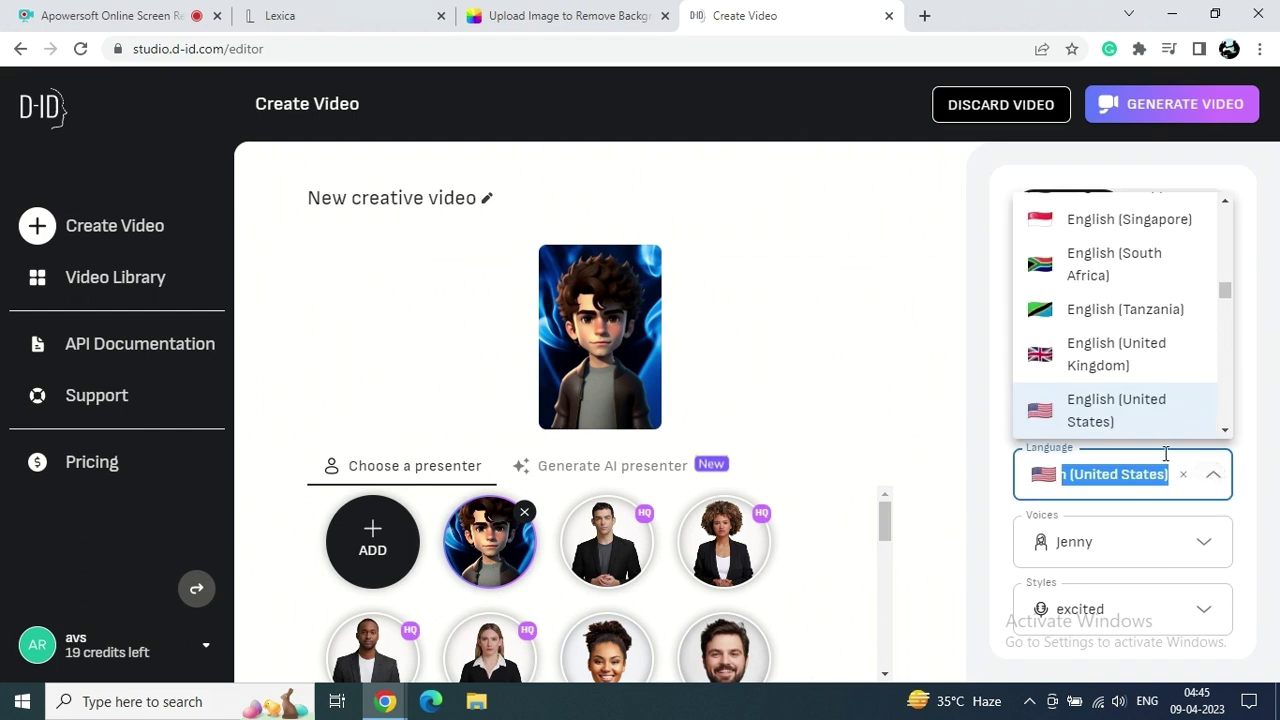
click(955, 409)
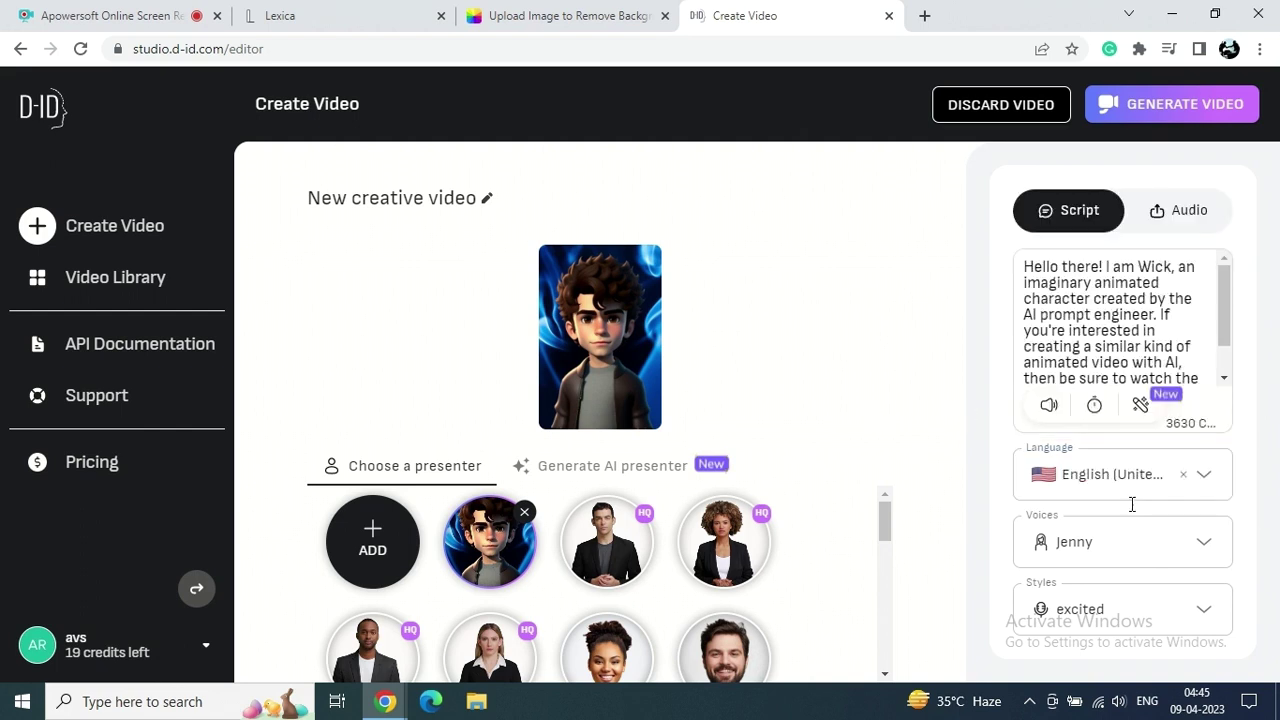
Step: Set the presenter's voice to Christopher from the male voices
click(1205, 545)
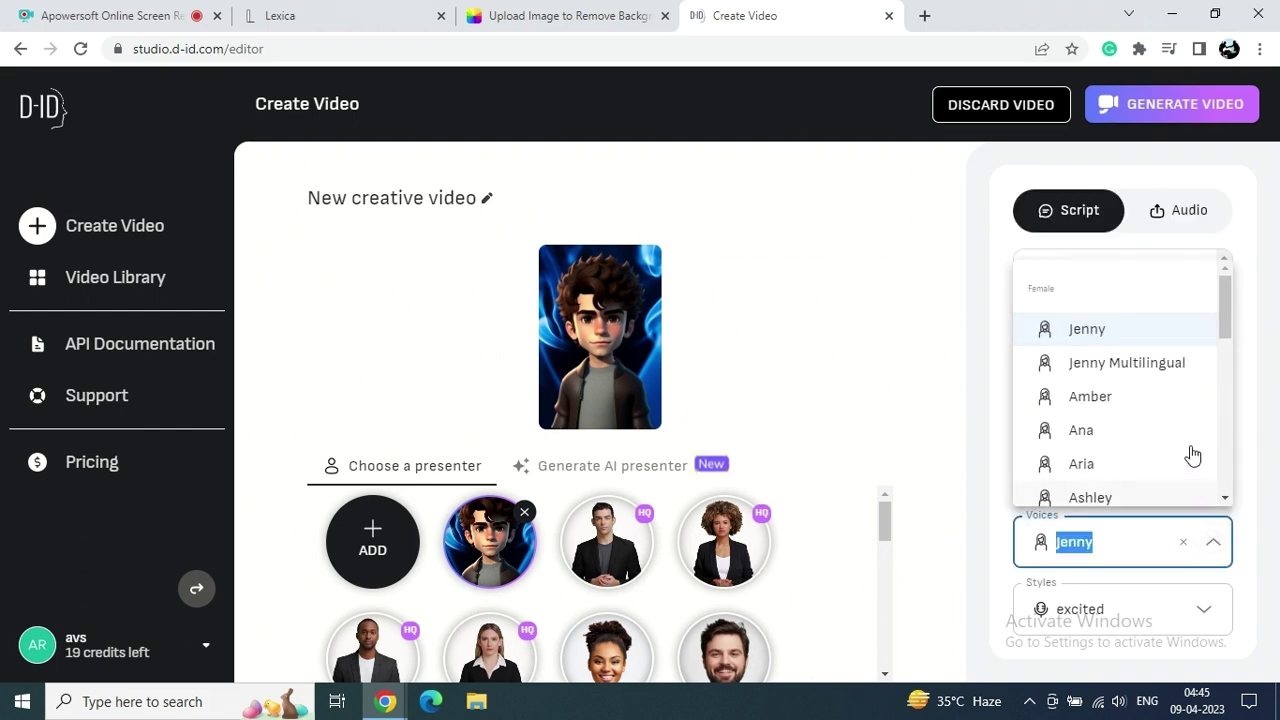
scroll(1190, 424, down, 2)
scroll(1190, 424, down, 4)
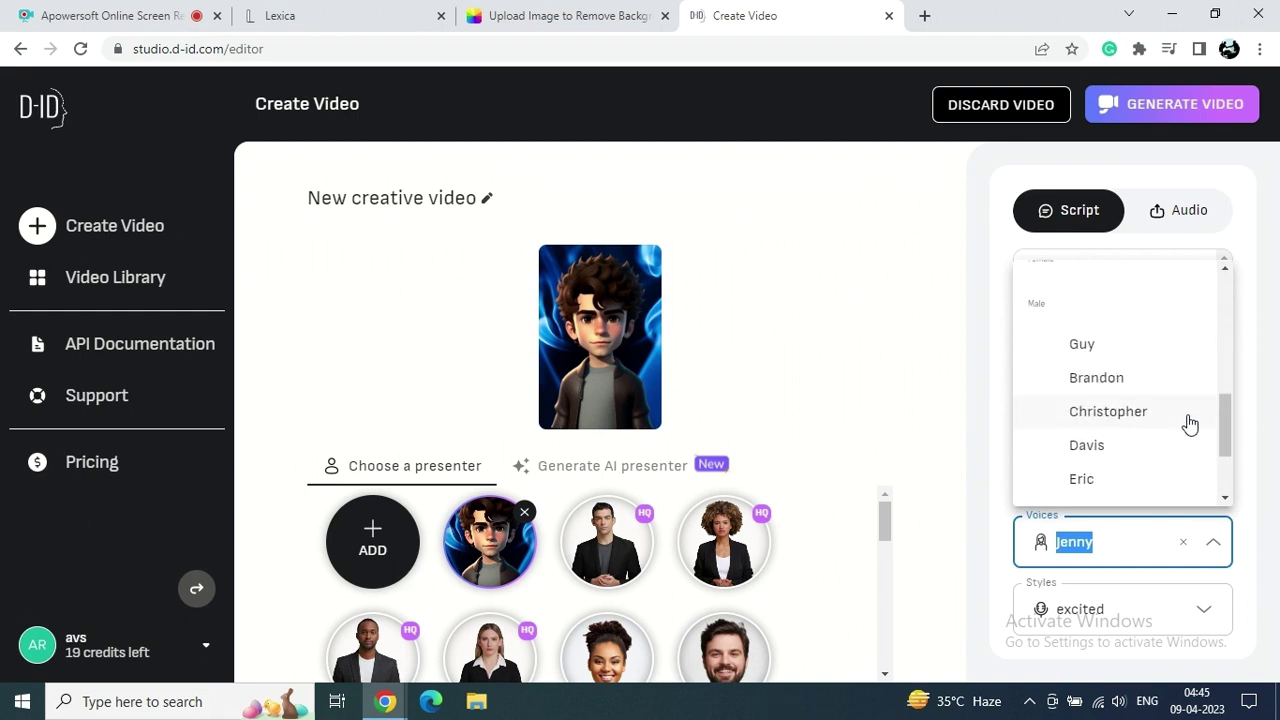
click(1108, 412)
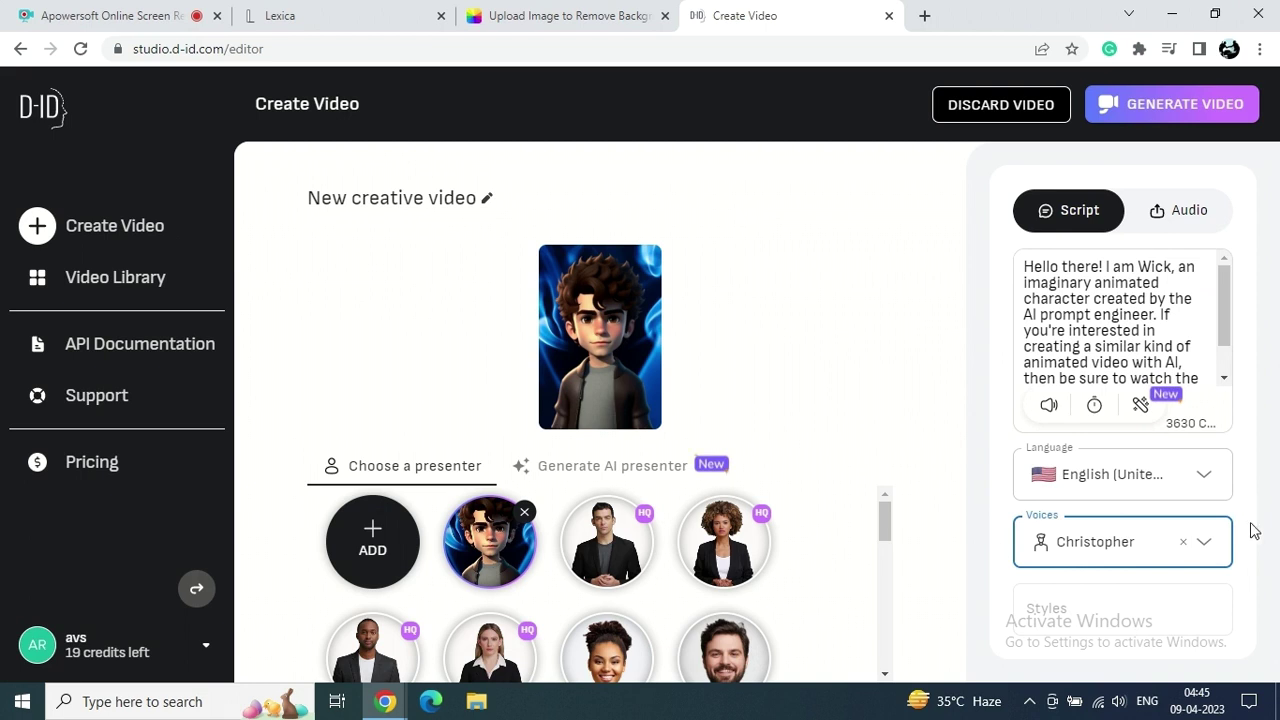
click(1140, 615)
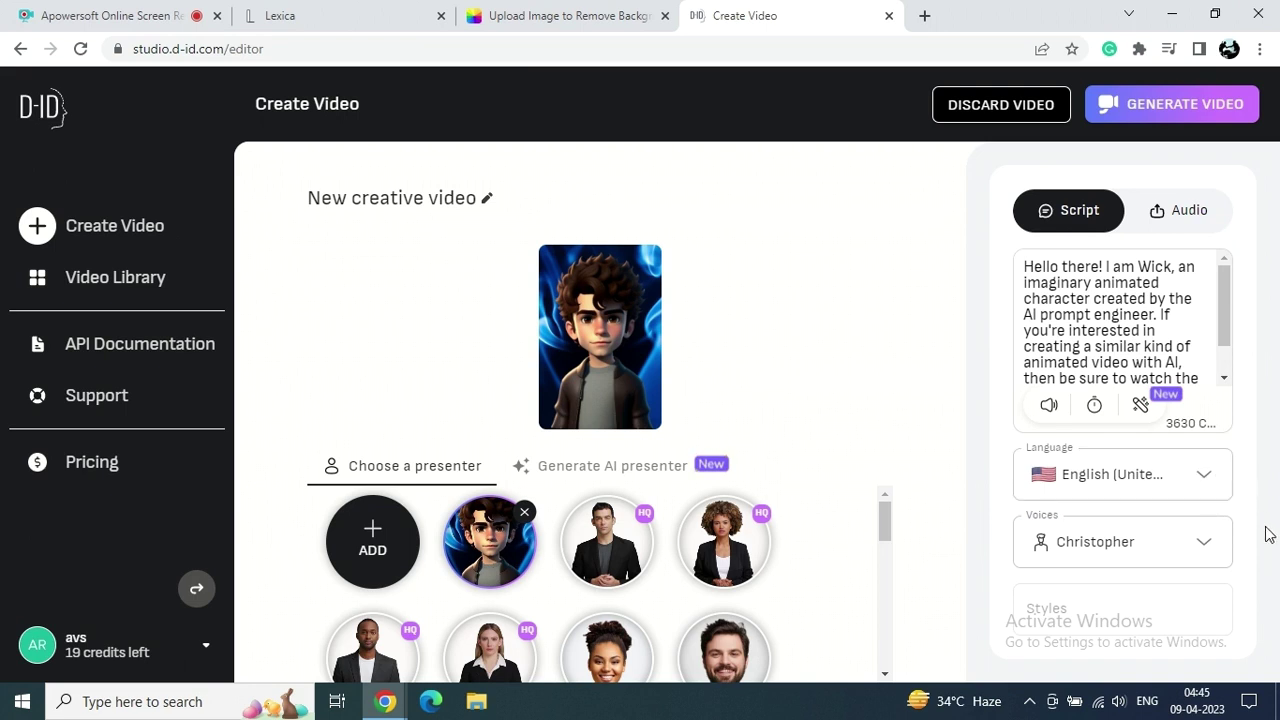
Step: Look through the remaining male voices offered for the presenter
click(1206, 545)
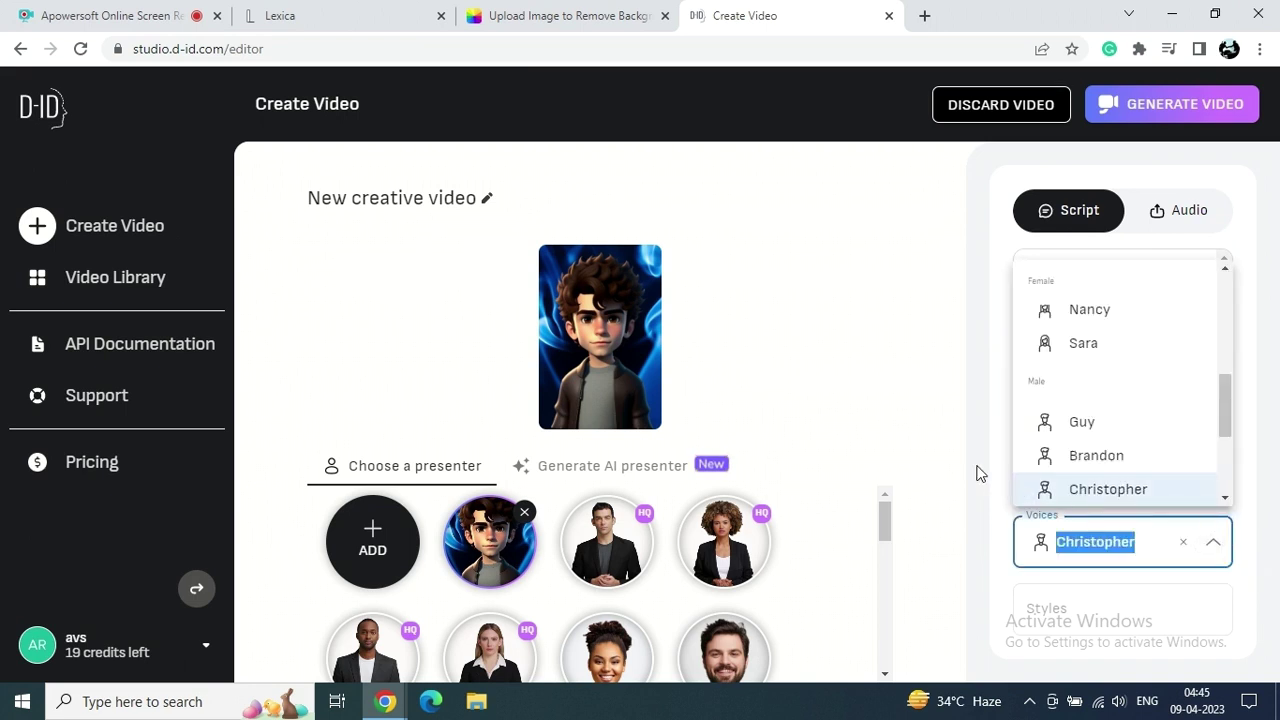
scroll(1213, 450, down, 2)
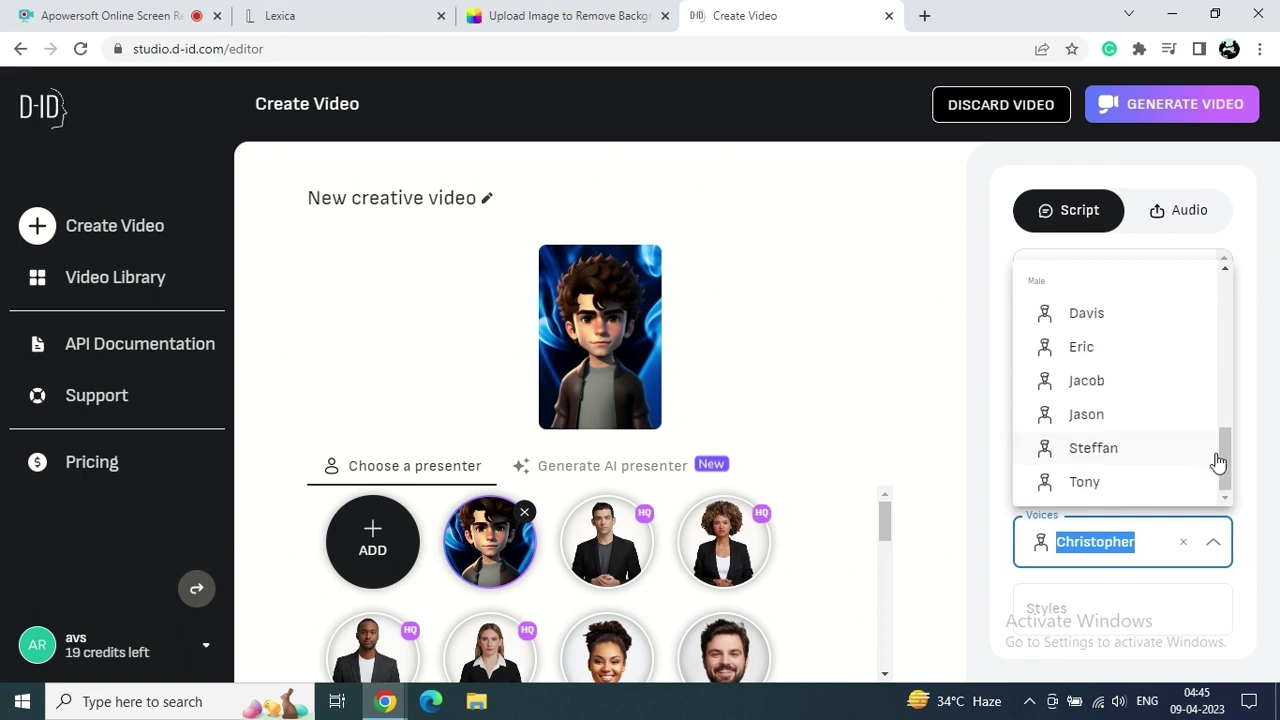
click(967, 487)
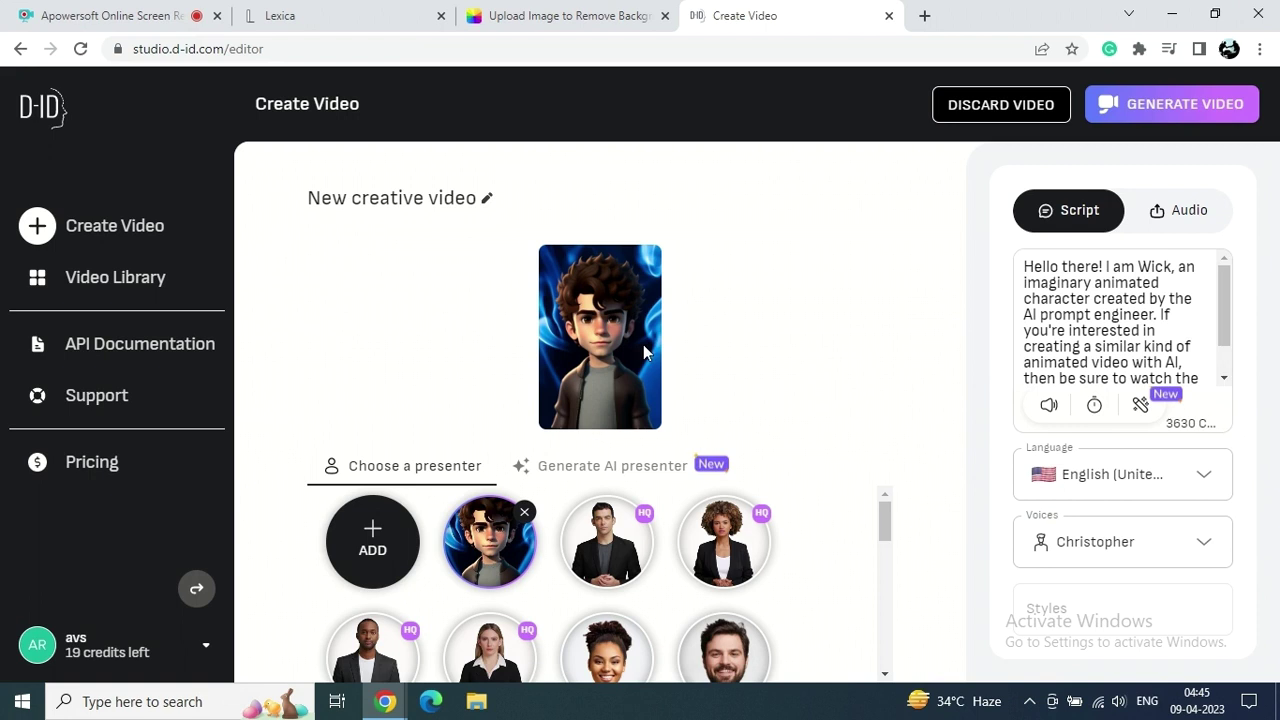
Step: Generate the talking-character video and download it from the video library
click(1162, 111)
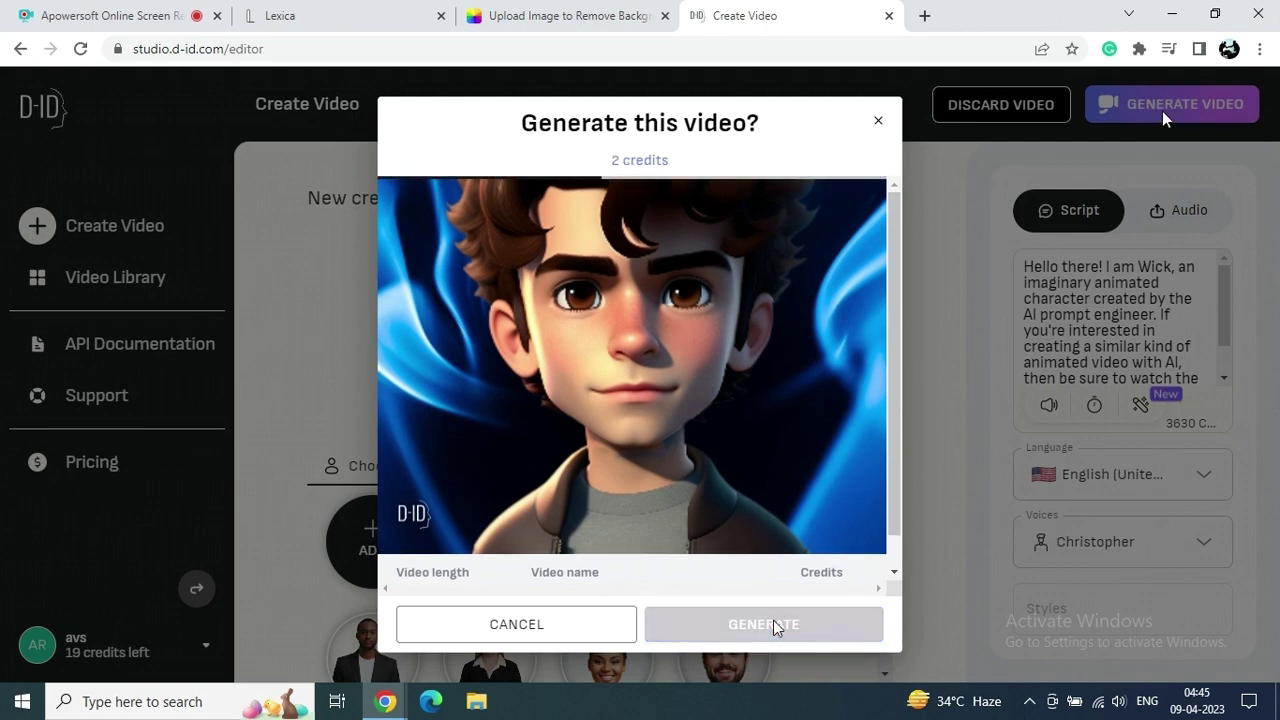
click(773, 625)
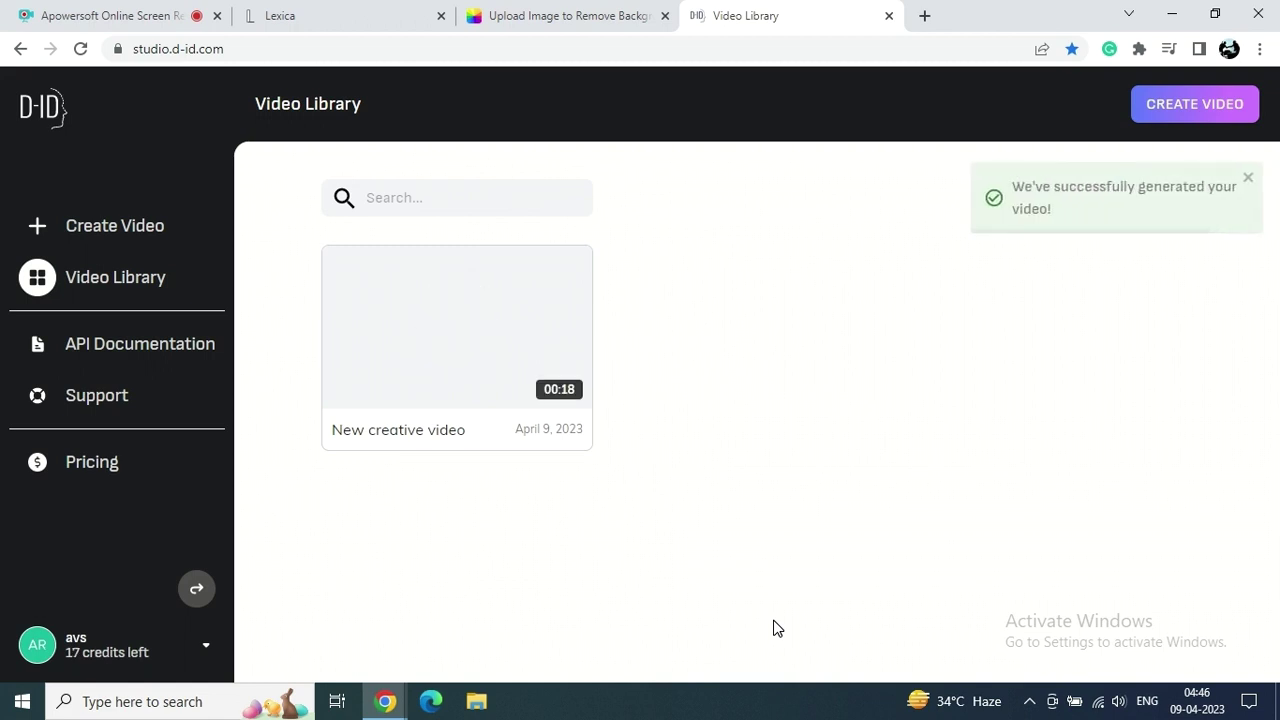
mouse_move(341, 396)
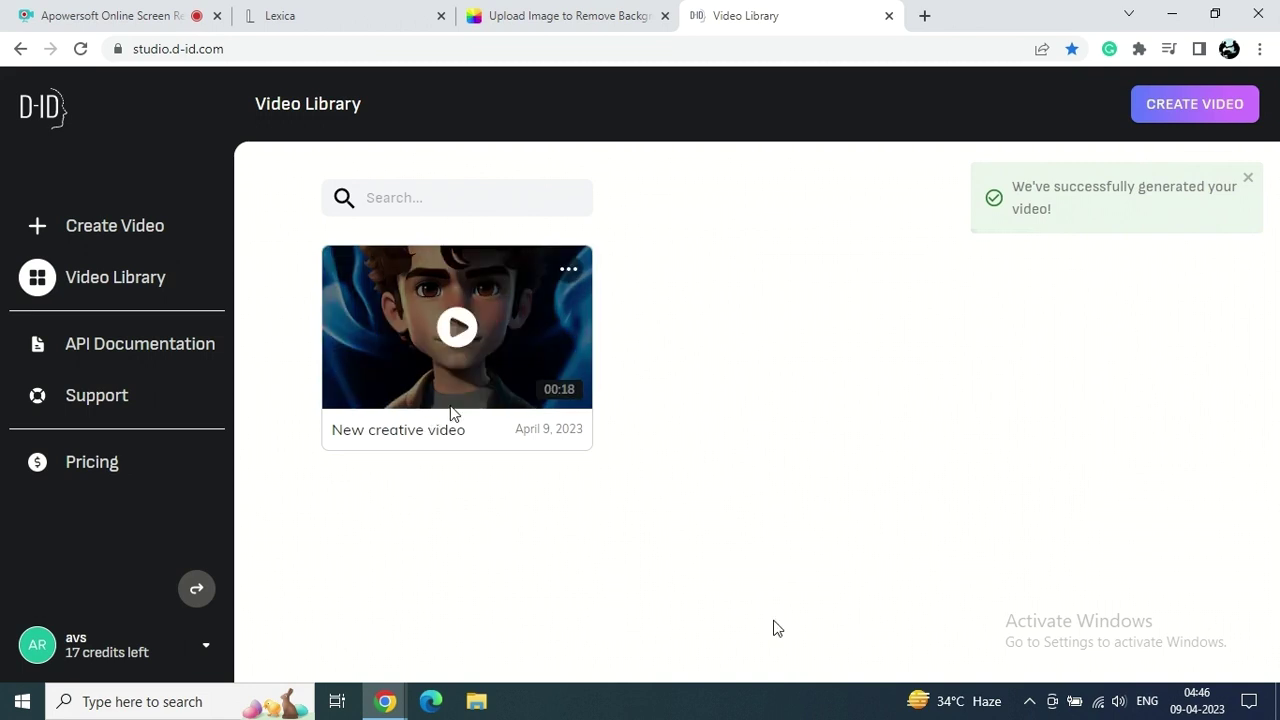
click(570, 271)
click(417, 443)
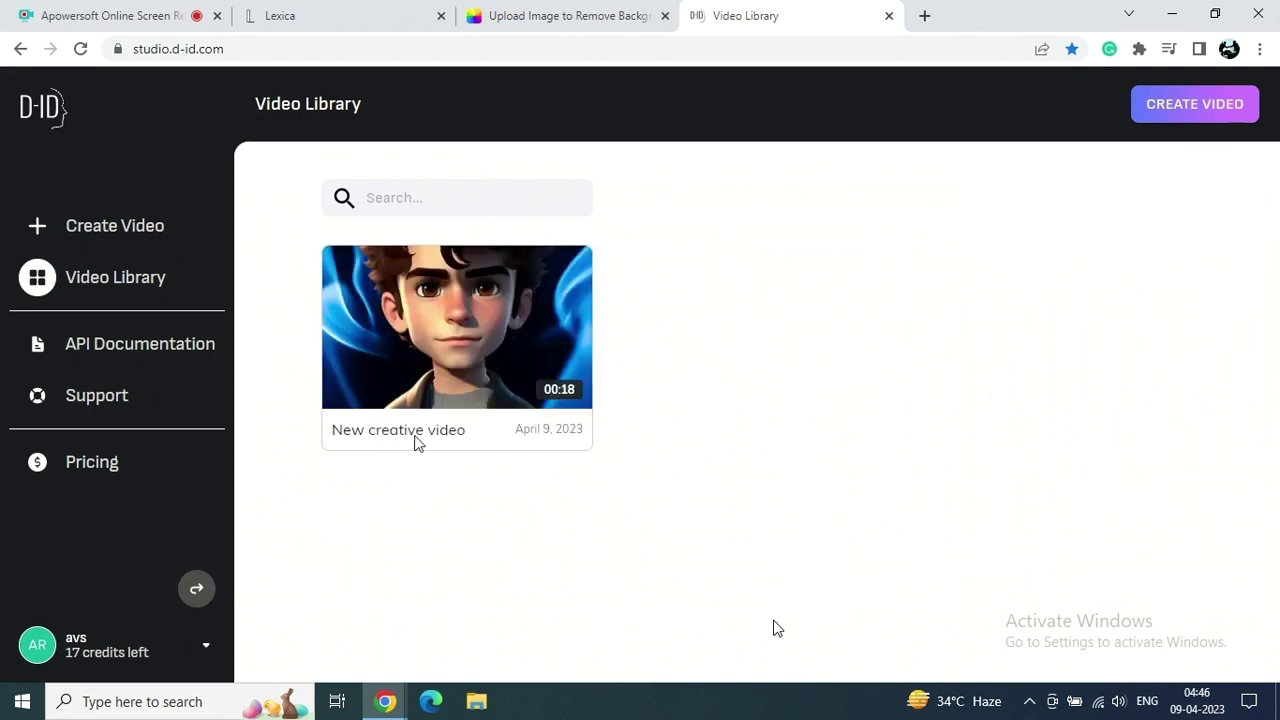
click(567, 270)
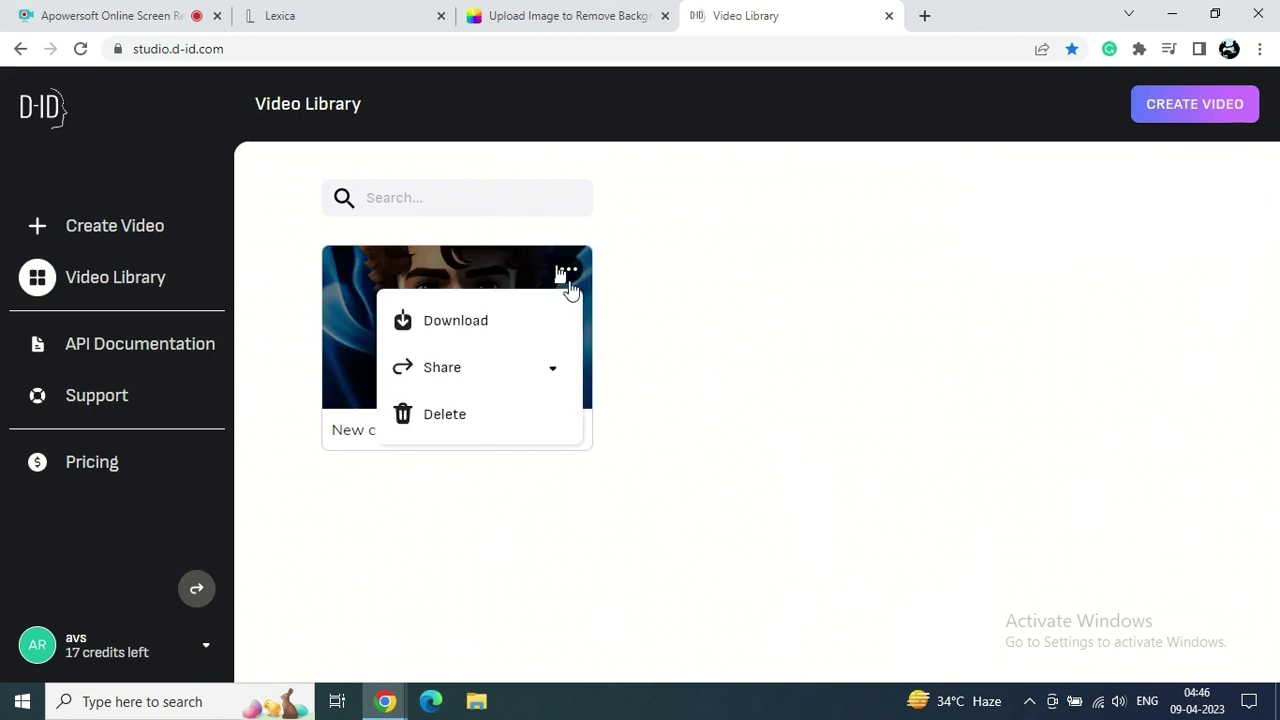
click(465, 325)
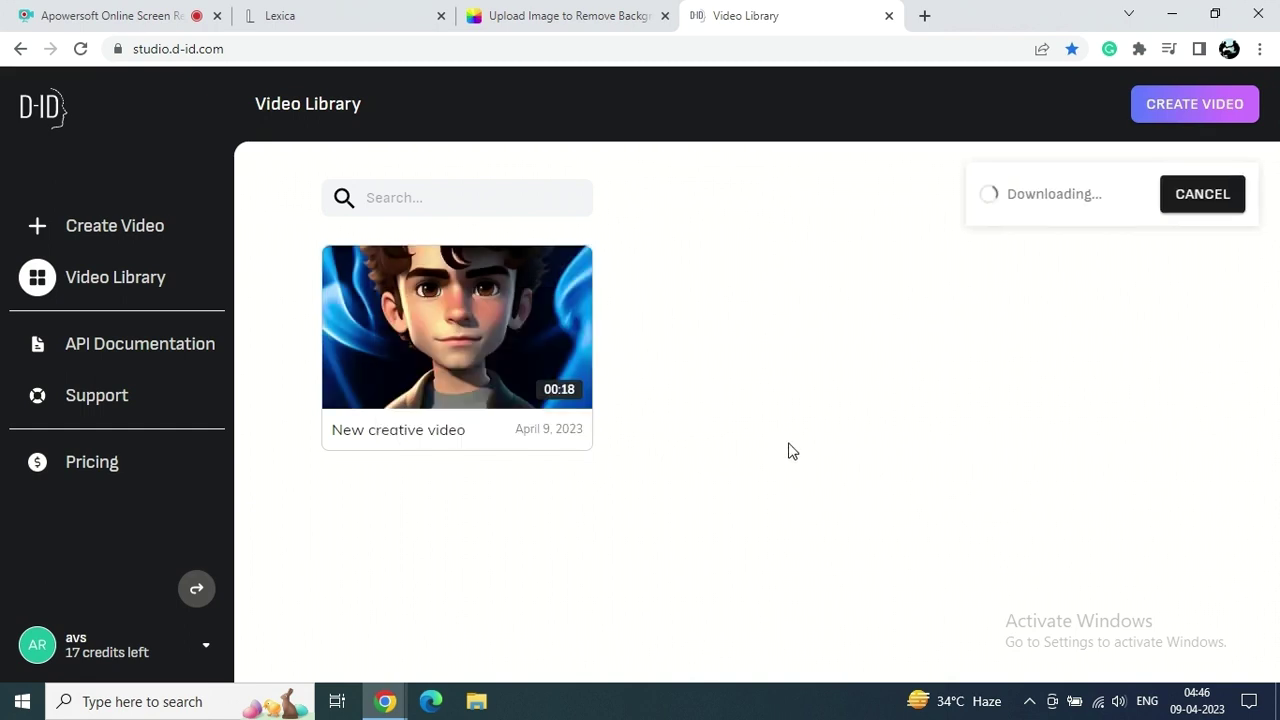